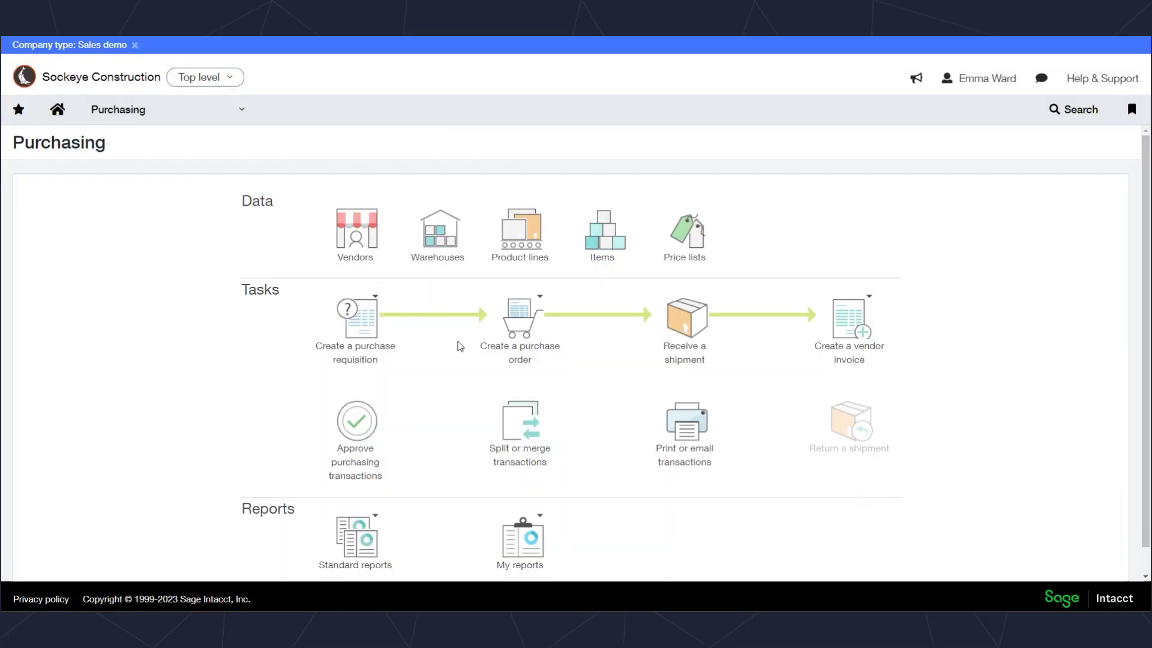
- Open a blank Purchase Req form from the Create a purchase requisition menu
mouse_move(381, 343)
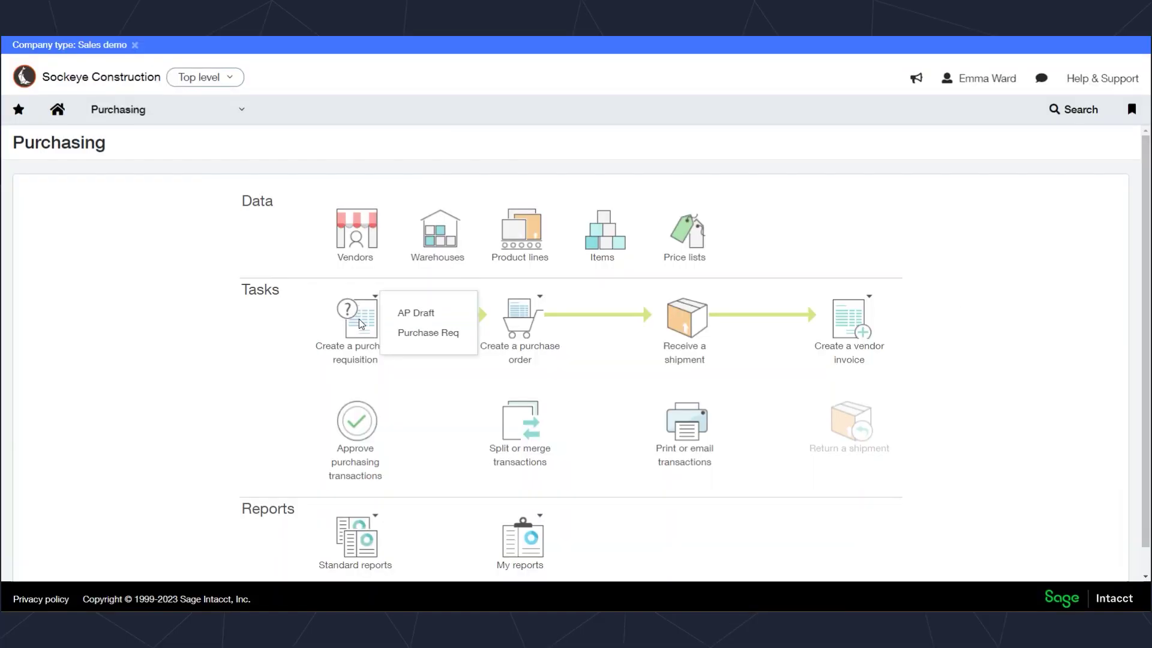
click(408, 333)
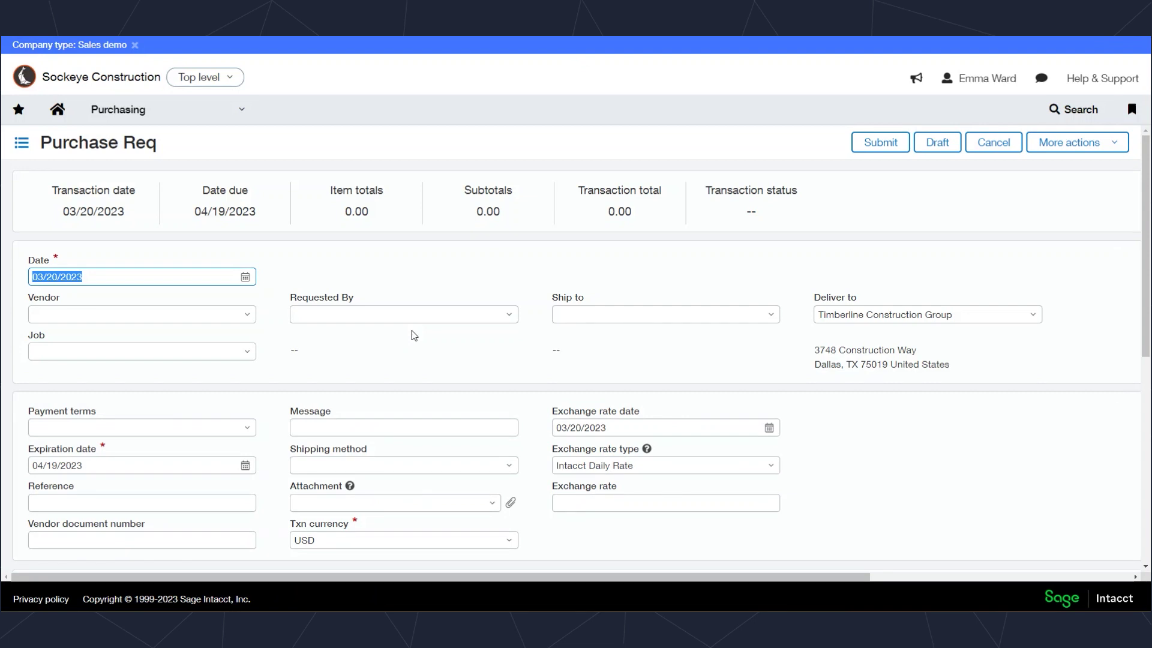
- Search 'geo' and set the vendor to V122--George's Excavation
drag(41, 143, 156, 144)
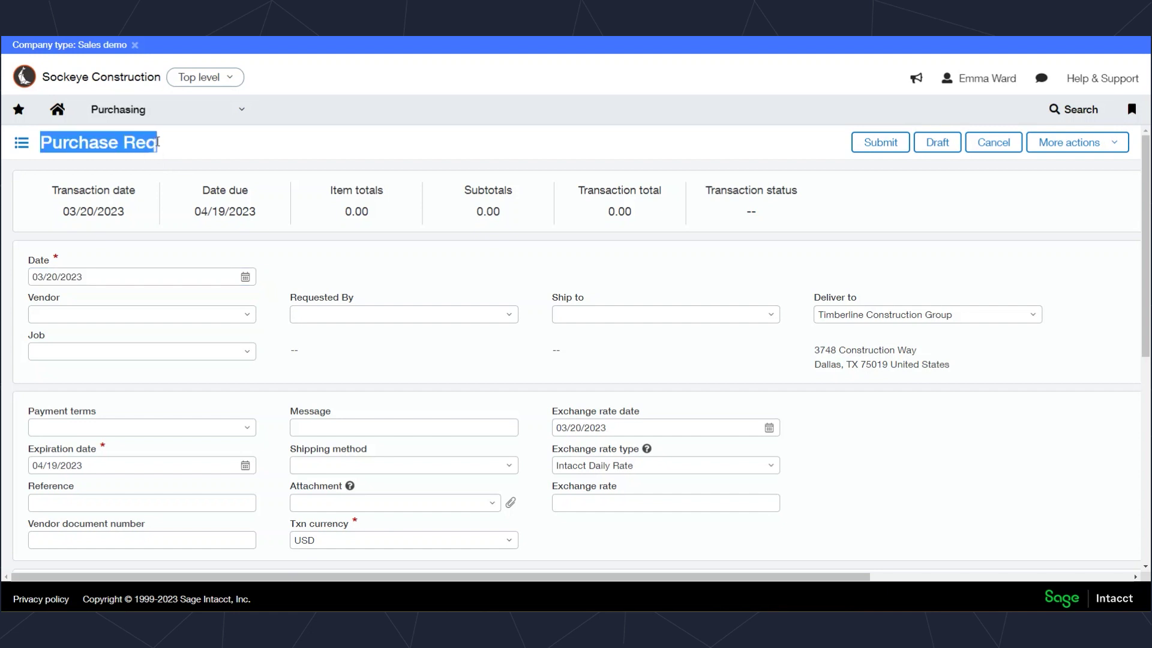
click(99, 316)
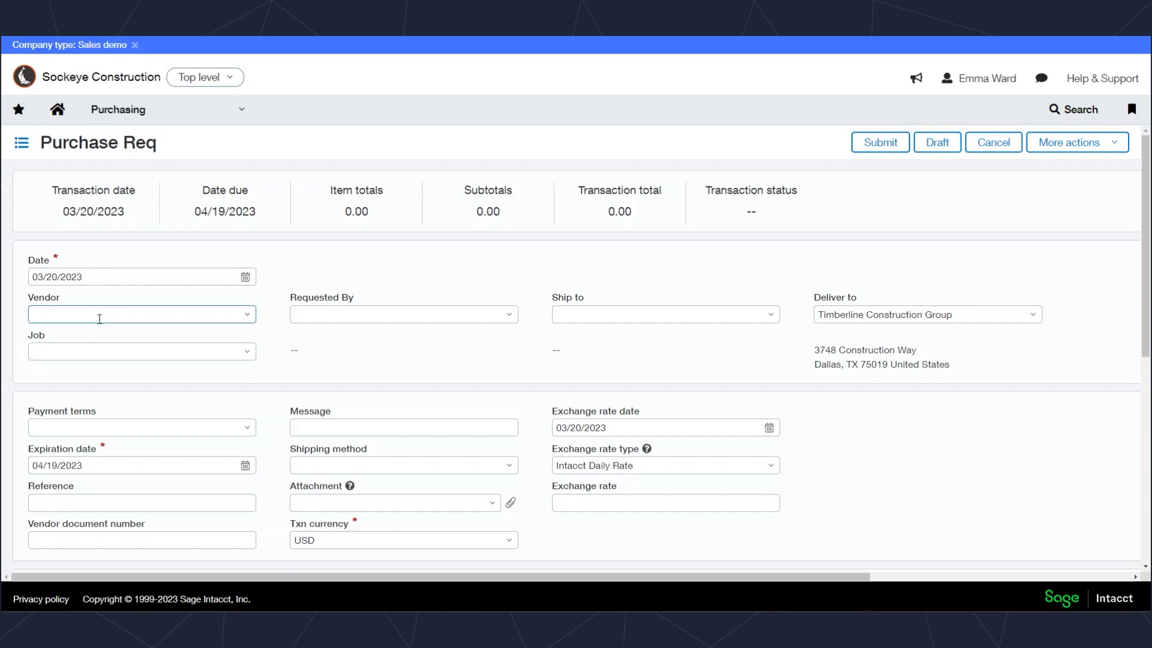
text(geo)
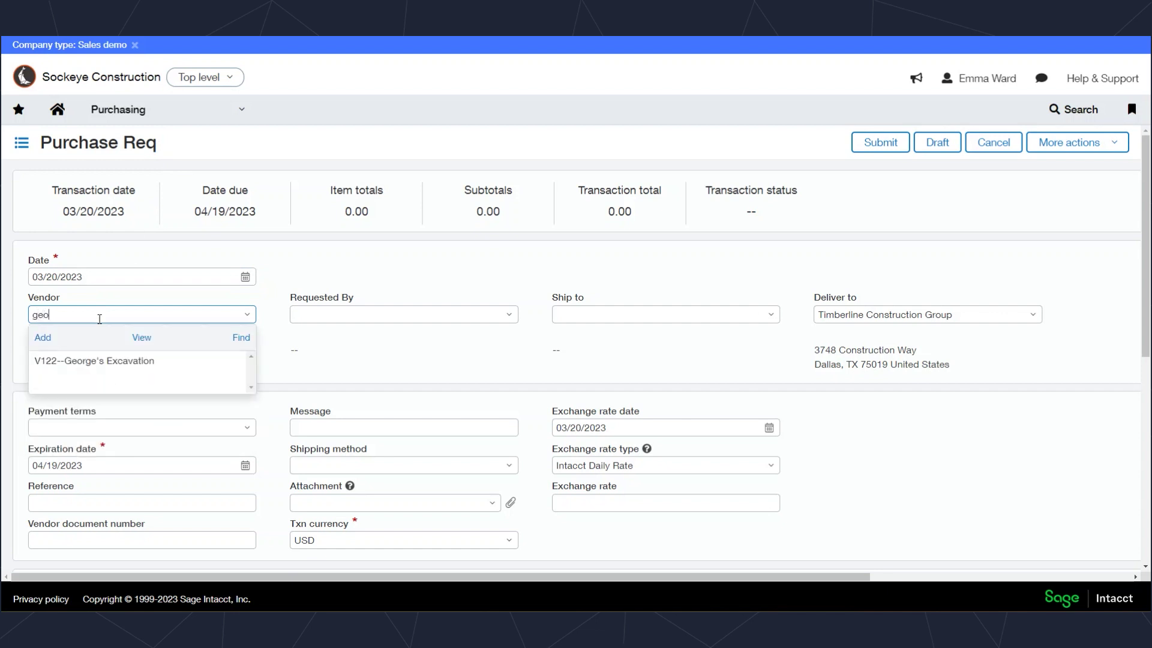
key(Down)
key(Tab)
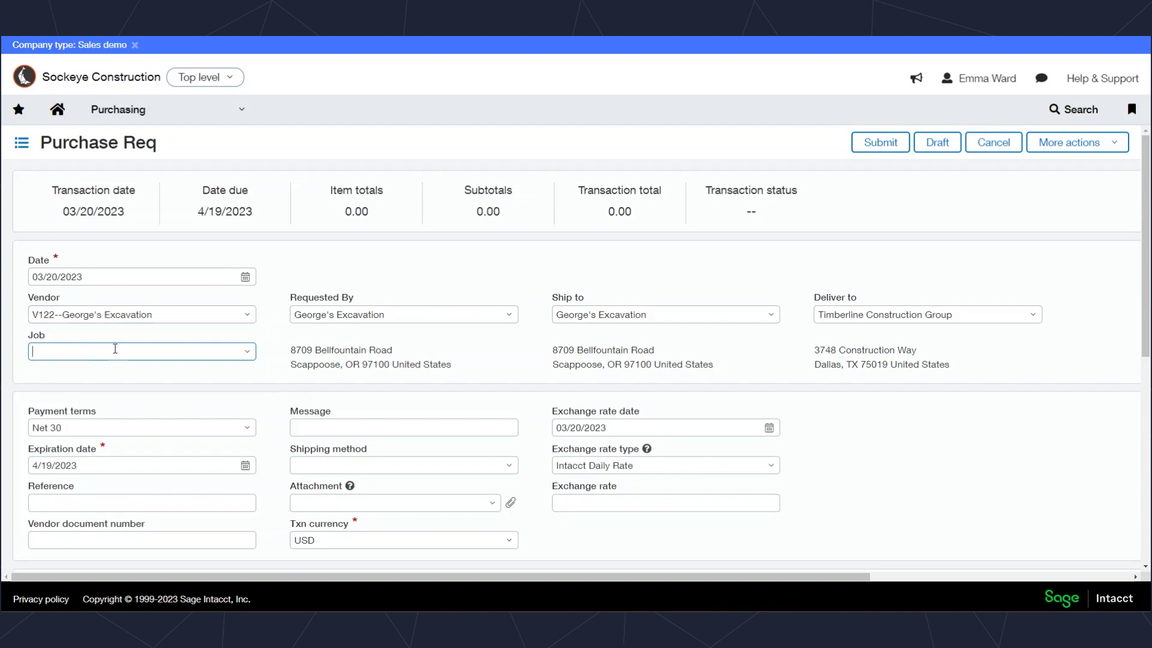
scroll(108, 345, down, 7)
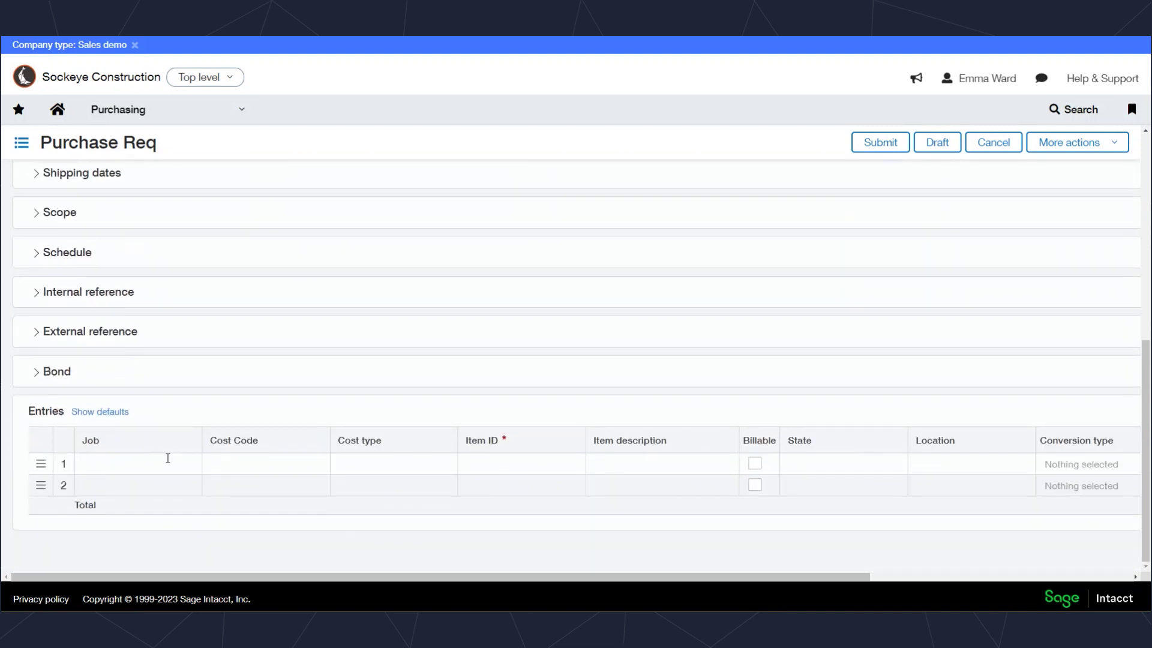
scroll(194, 441, up, 6)
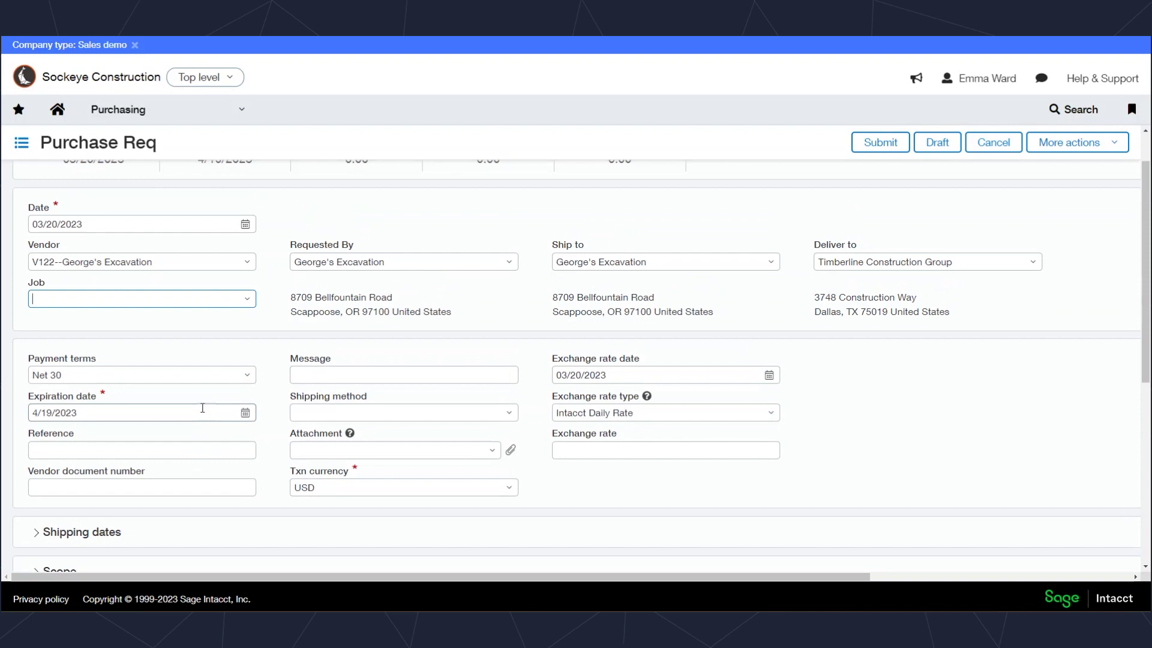
scroll(203, 408, down, 4)
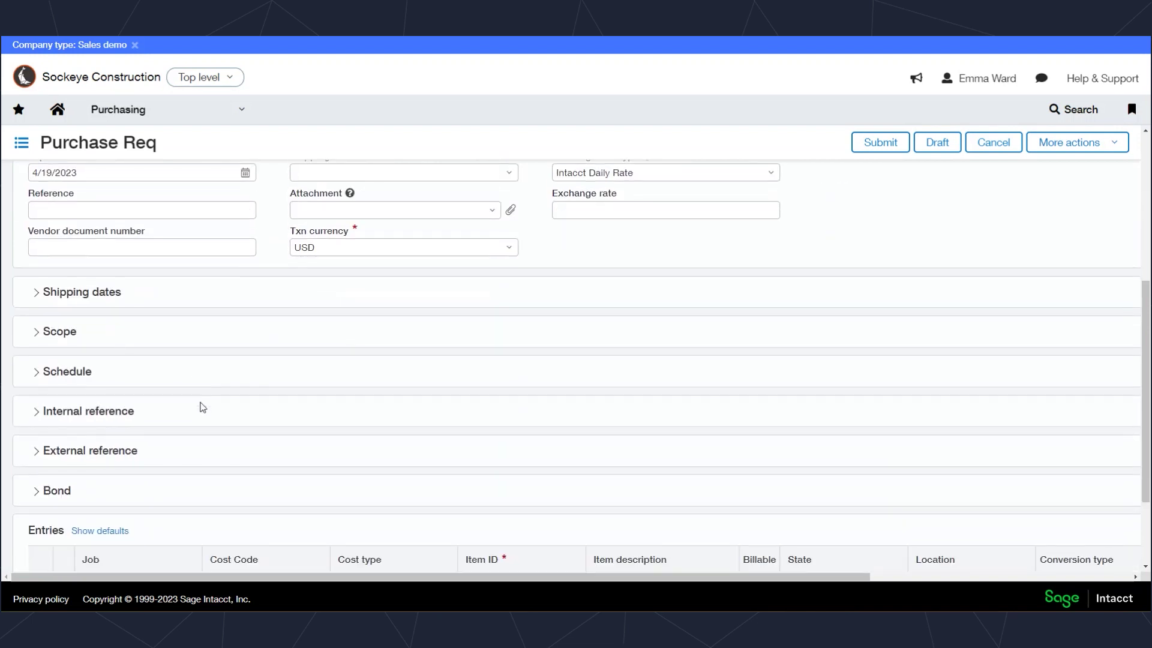
scroll(203, 408, down, 1)
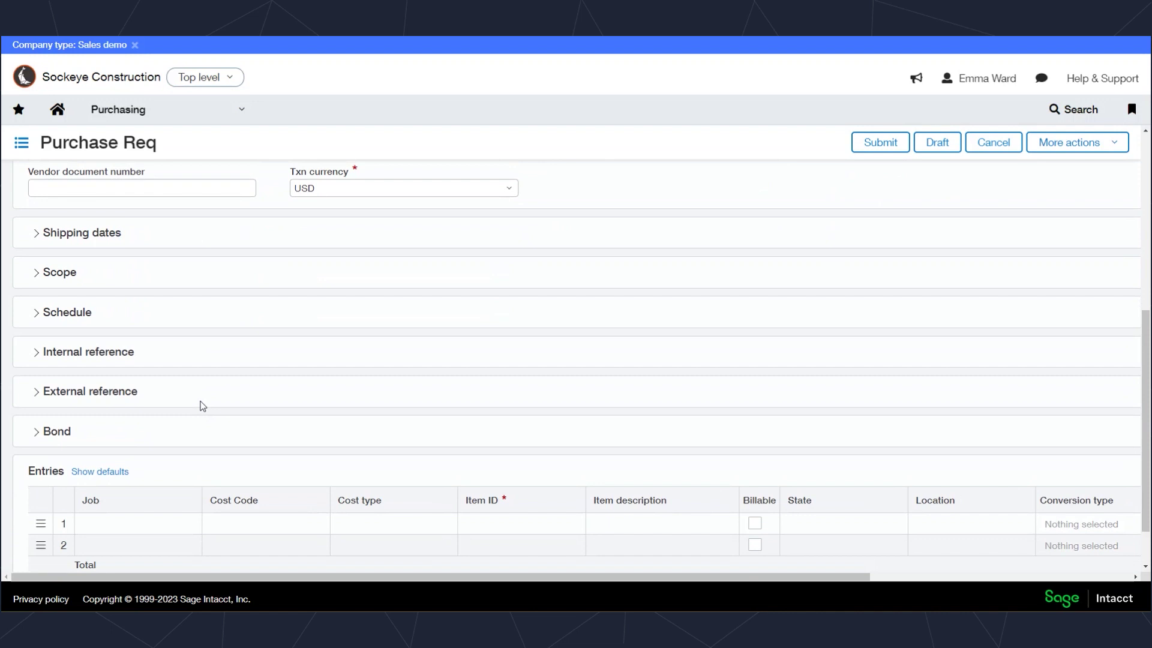
click(37, 235)
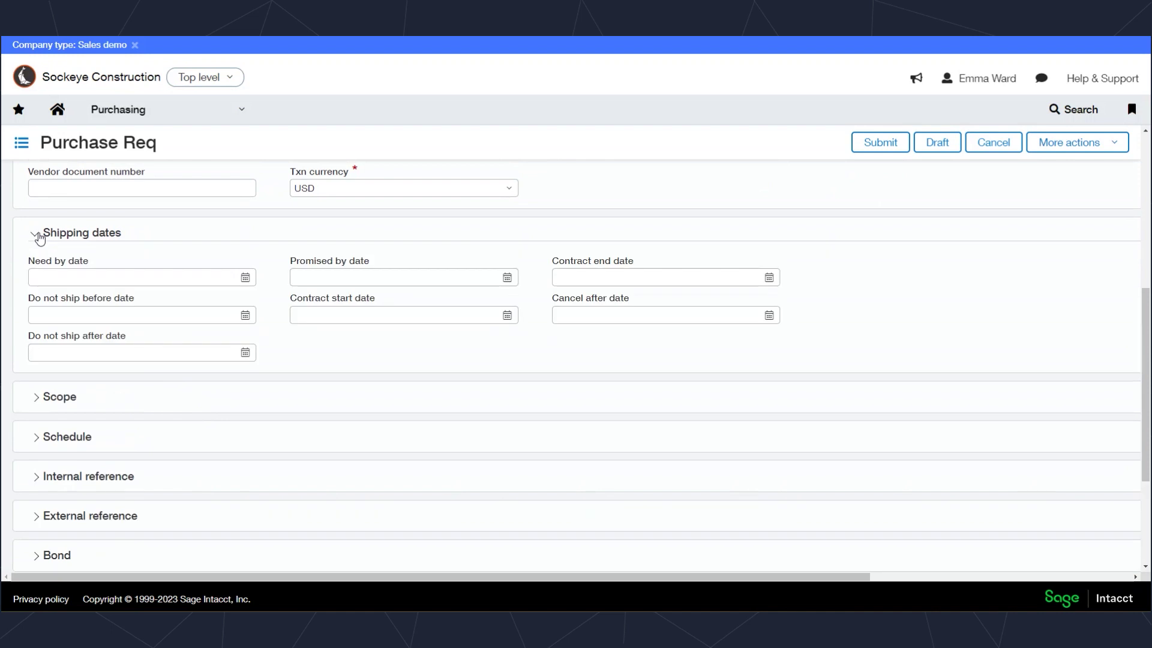
click(37, 236)
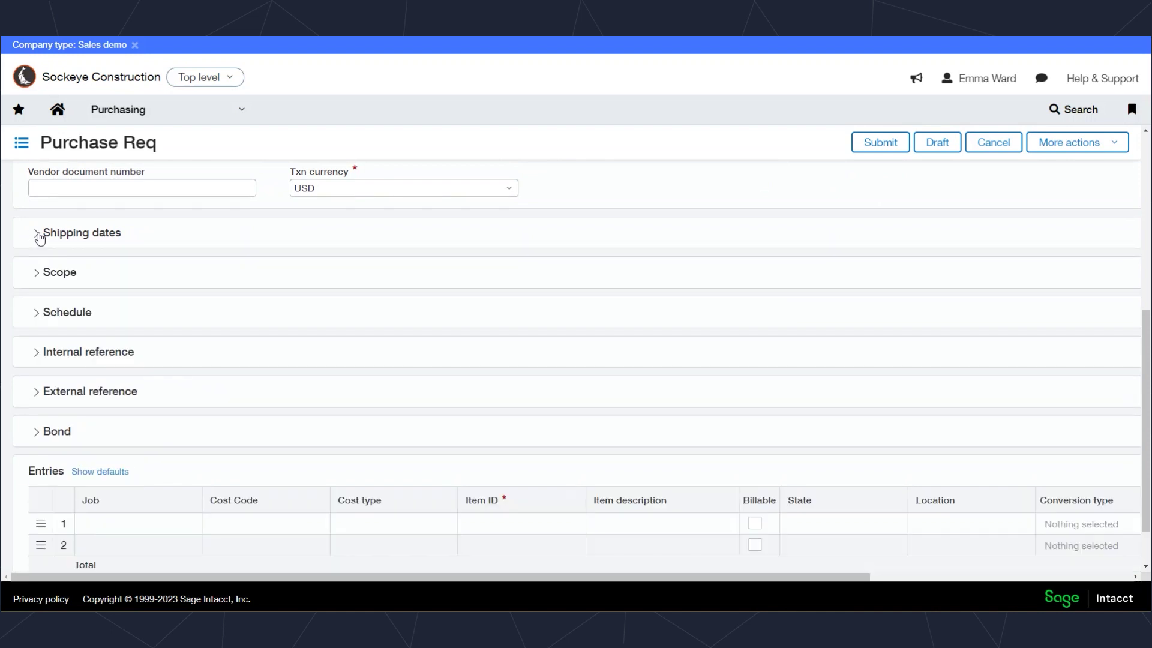
click(38, 274)
click(180, 317)
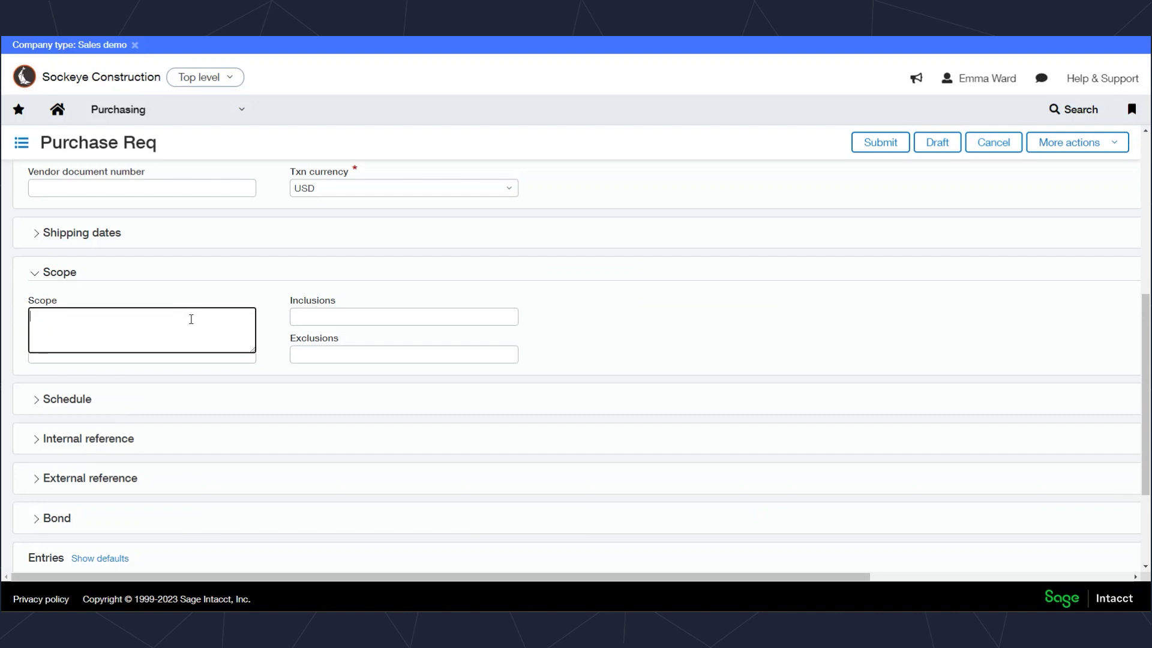
drag(256, 351, 654, 519)
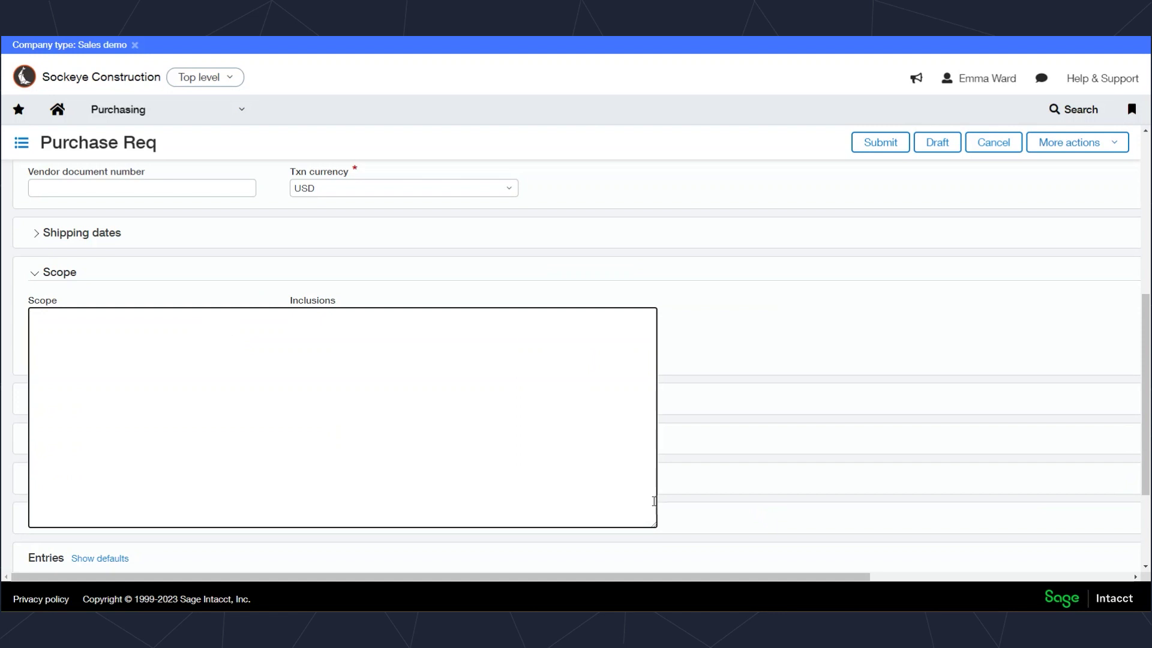
click(750, 359)
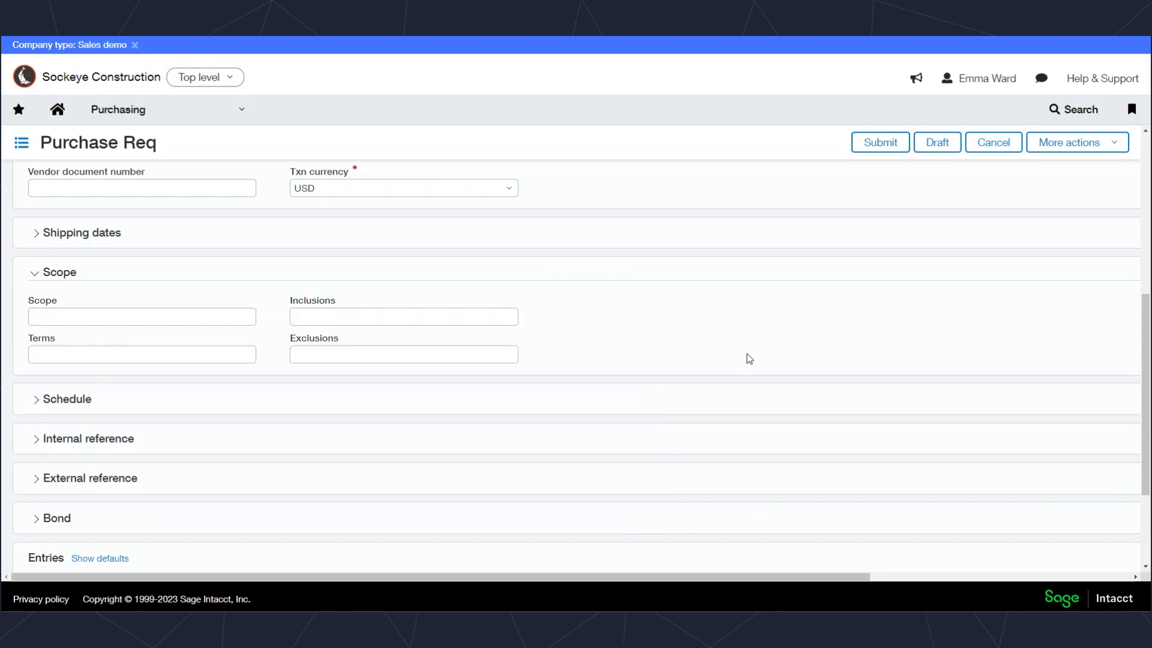
click(35, 274)
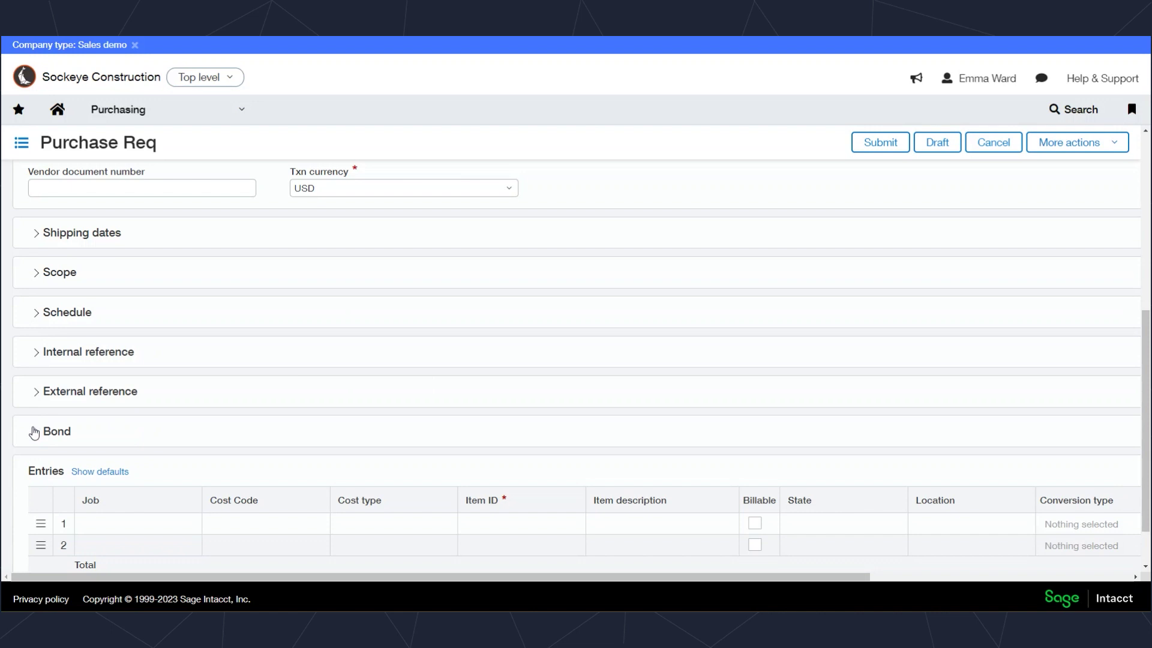
scroll(33, 431, down, 1)
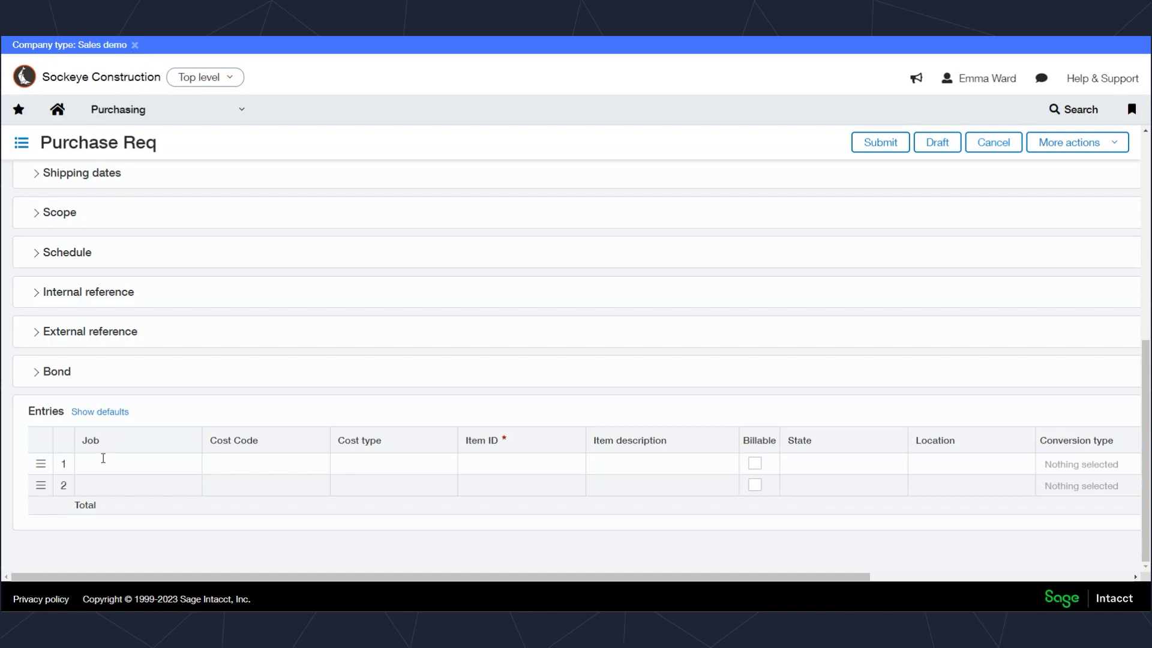
- Open line 1's Job cell, view its extra details, then close them
click(103, 457)
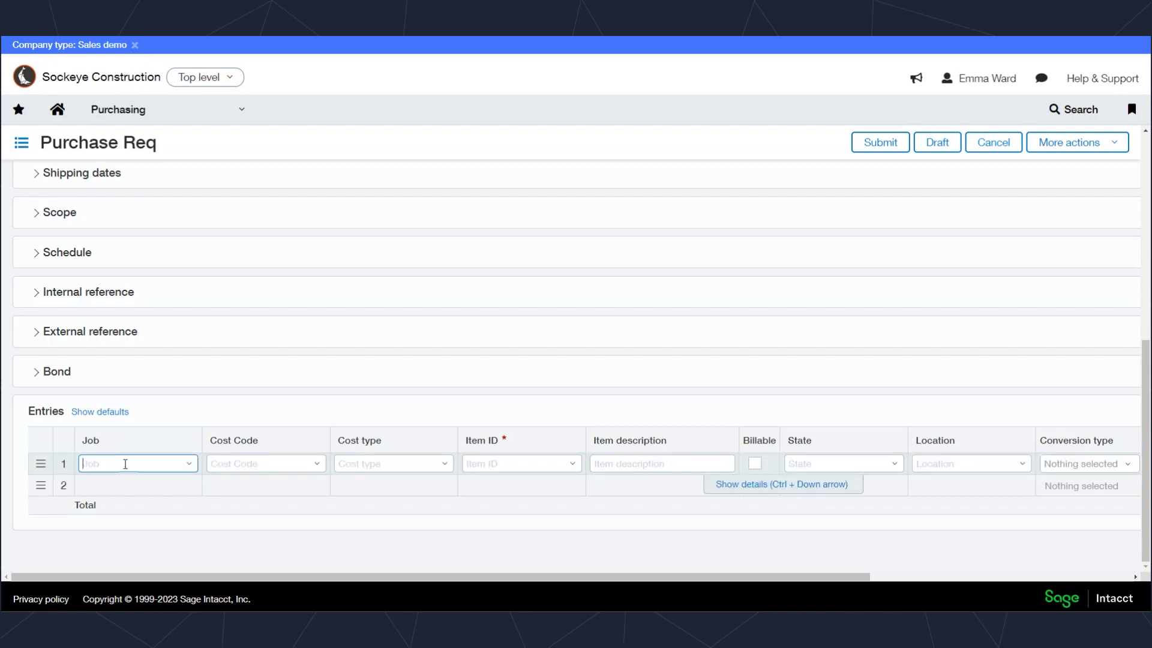
click(754, 486)
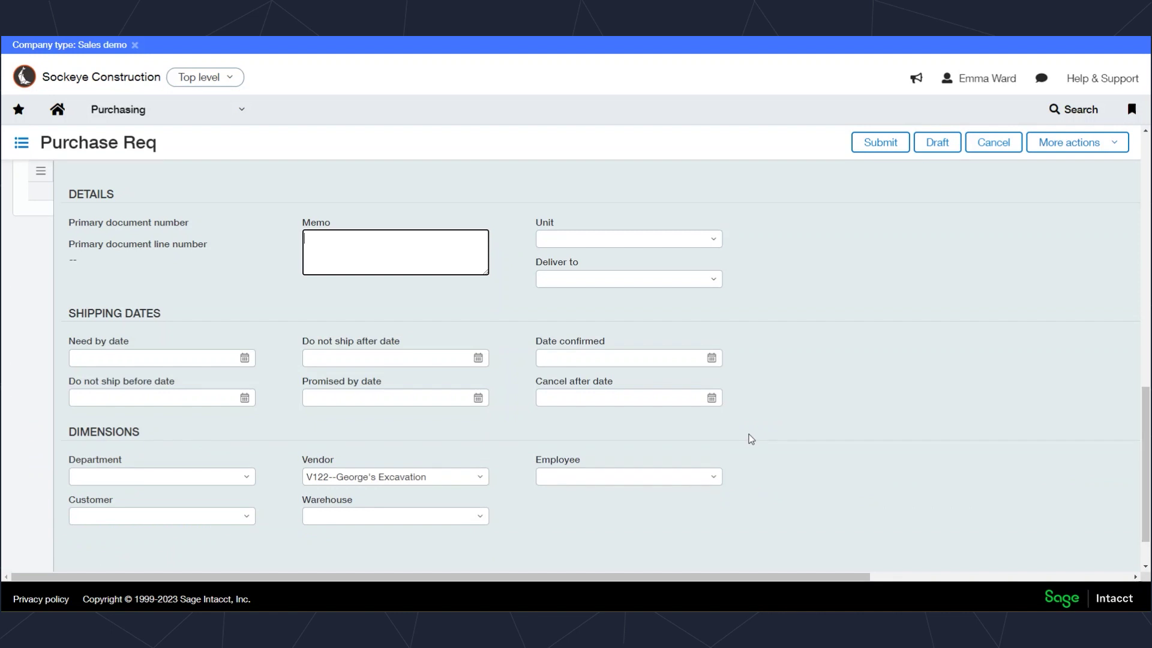
key(ctrl+Up)
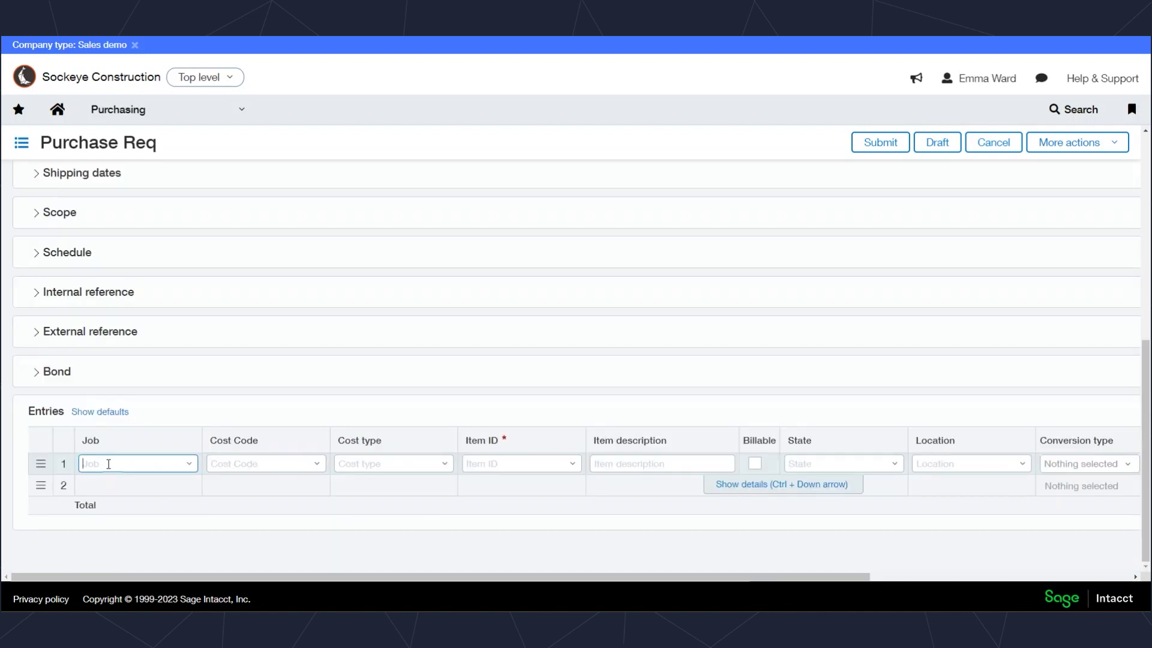
- Fill line 1 with job 22-0520, cost code S01-510, cost type MAT--Materials and item Material
text(a)
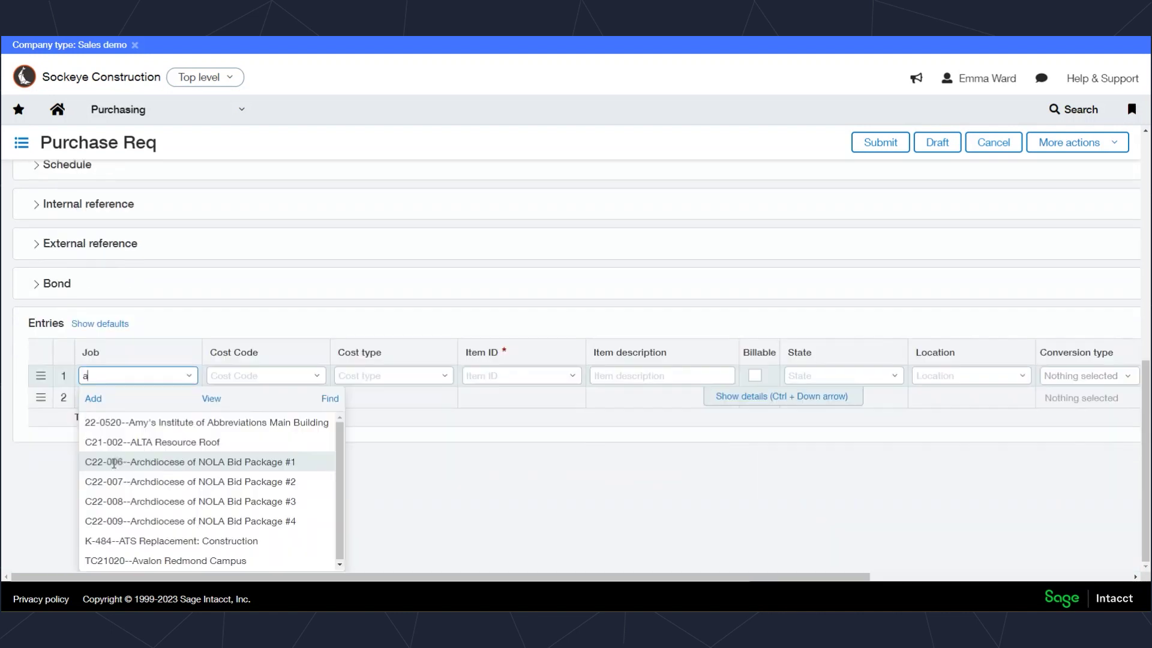
click(156, 423)
click(317, 465)
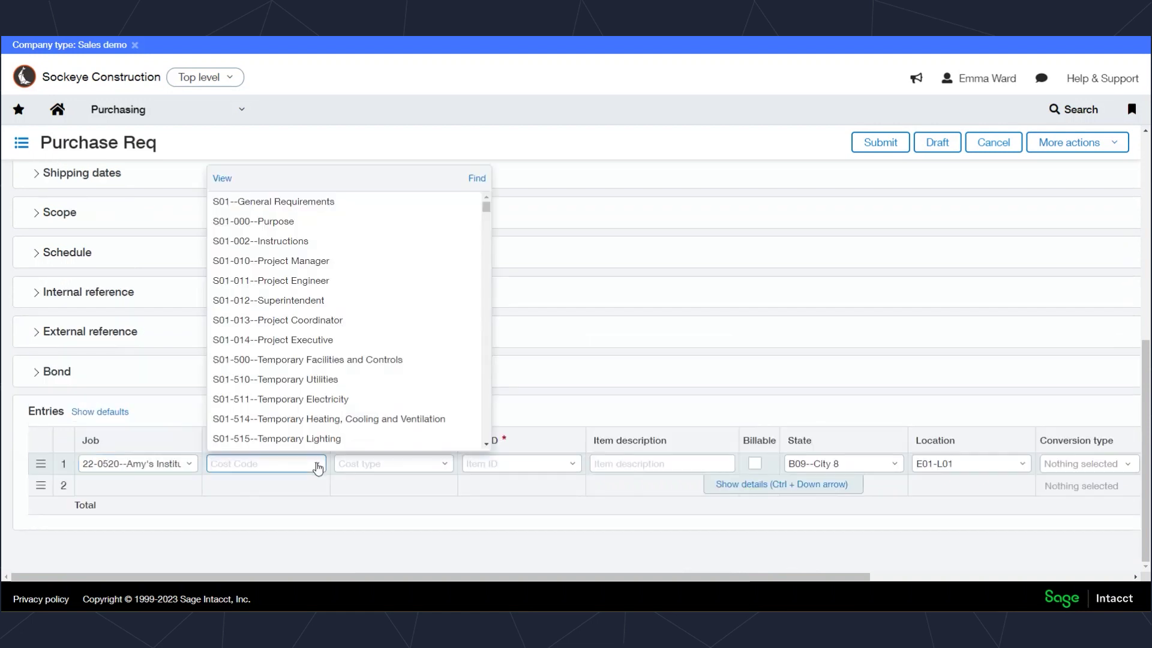
click(327, 379)
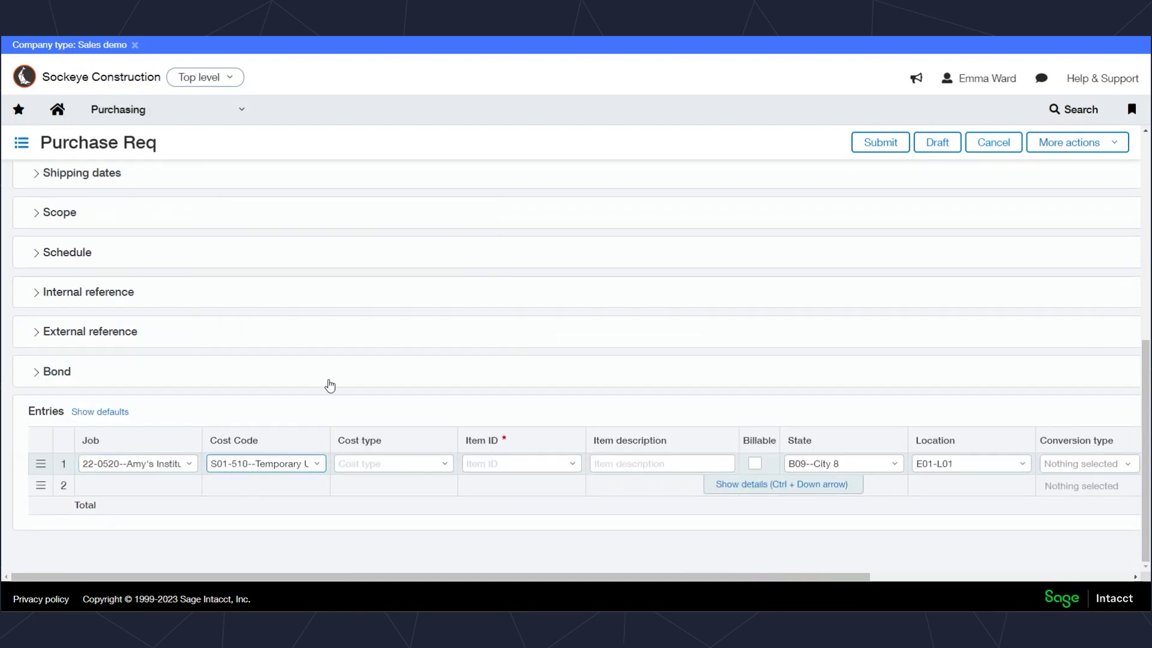
click(443, 471)
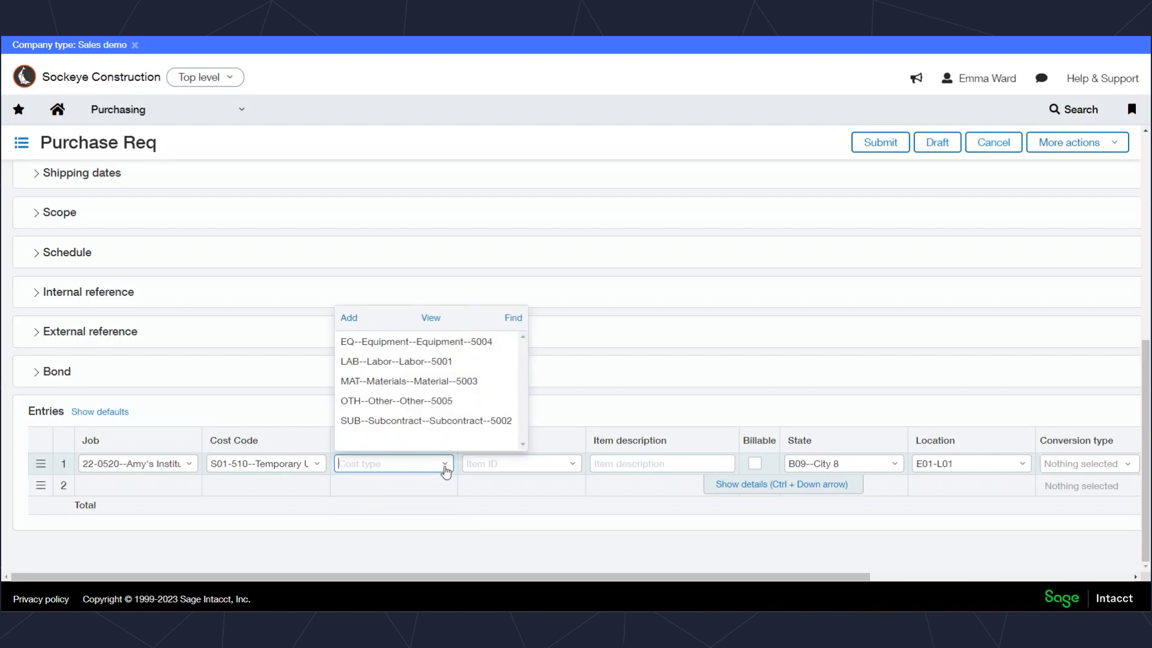
click(418, 382)
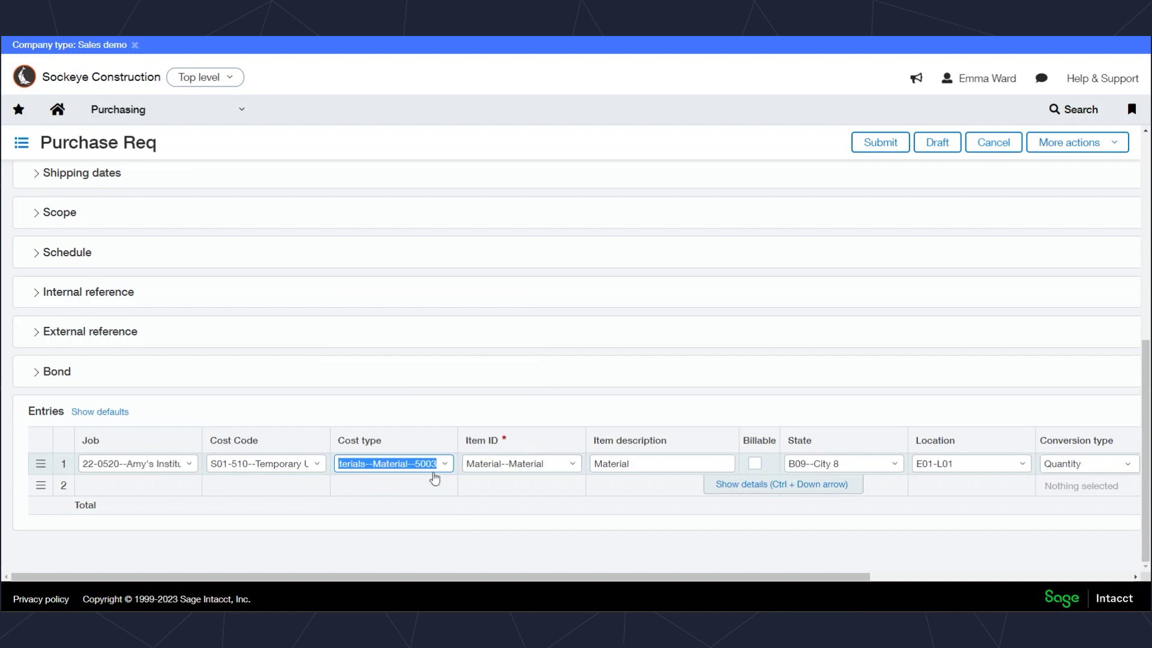
click(531, 465)
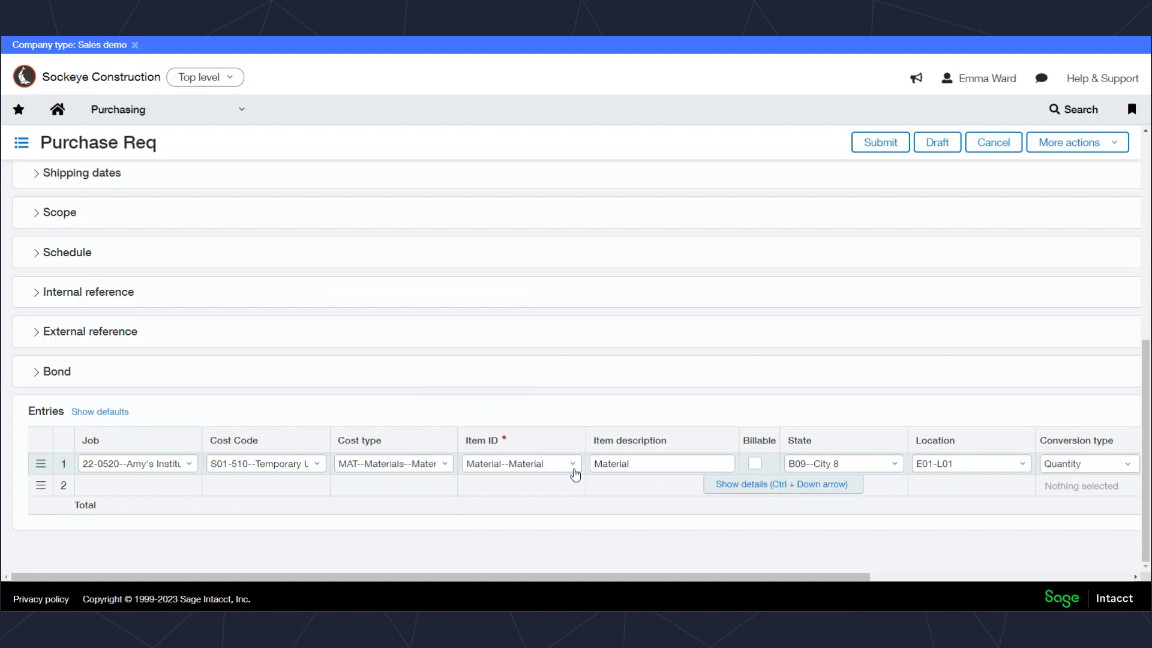
click(573, 472)
click(684, 466)
click(758, 430)
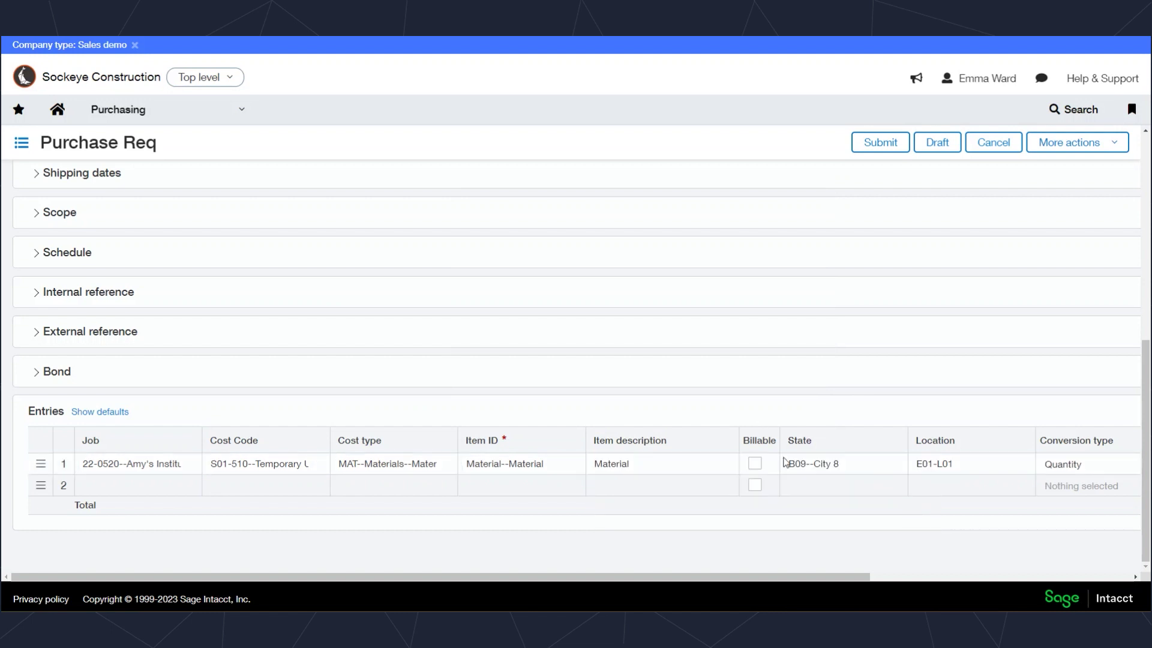
- Set line 1 to quantity 20 at a price of 40
drag(839, 578, 1118, 584)
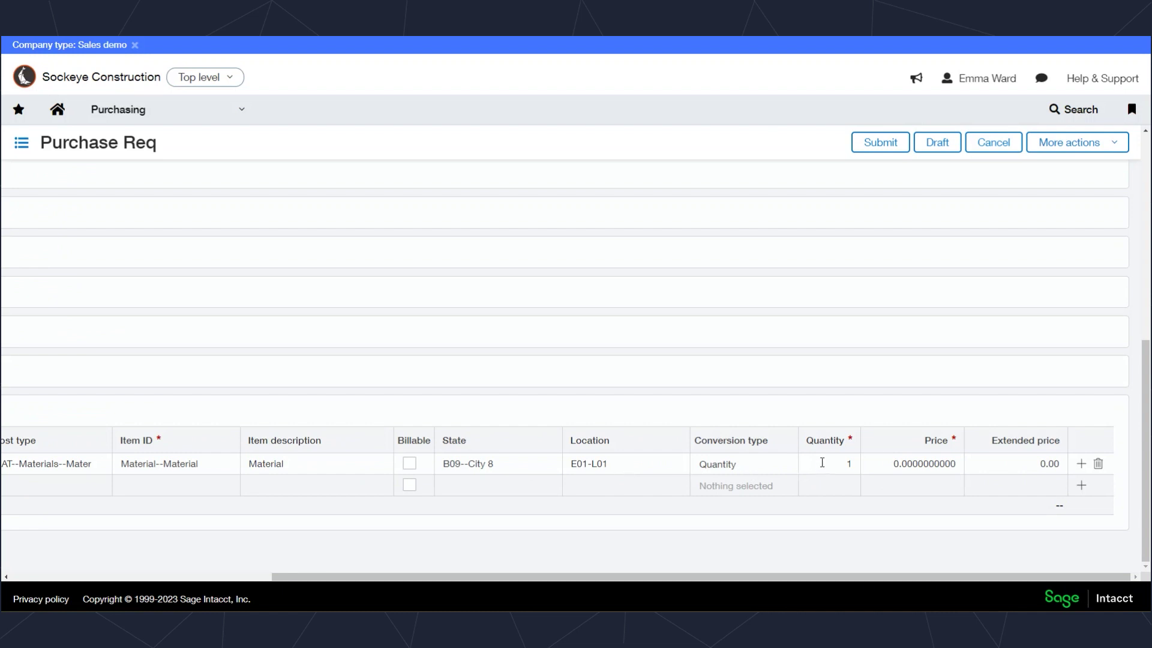
click(805, 472)
text(20)
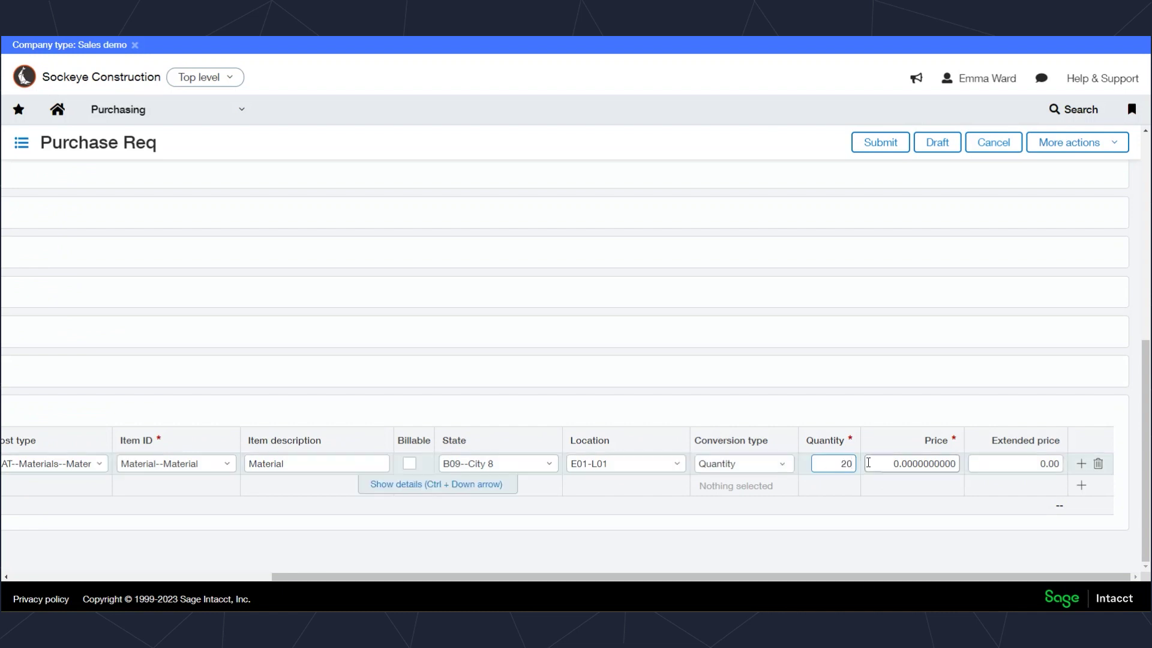
click(868, 462)
text(4)
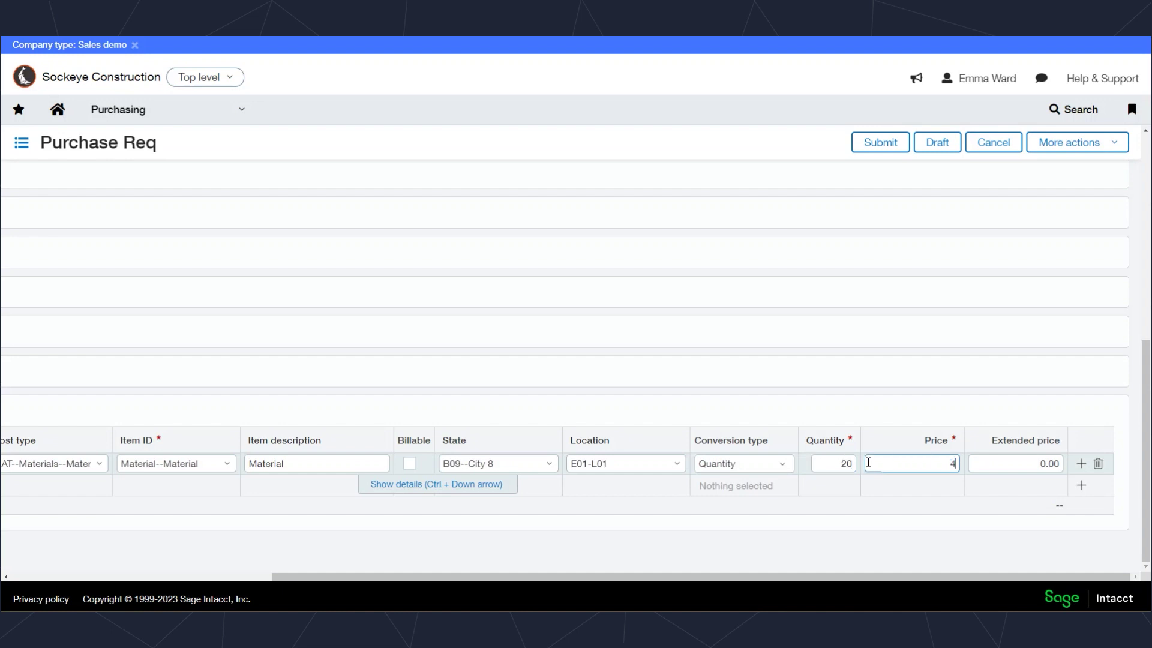
text(0.)
key(Tab)
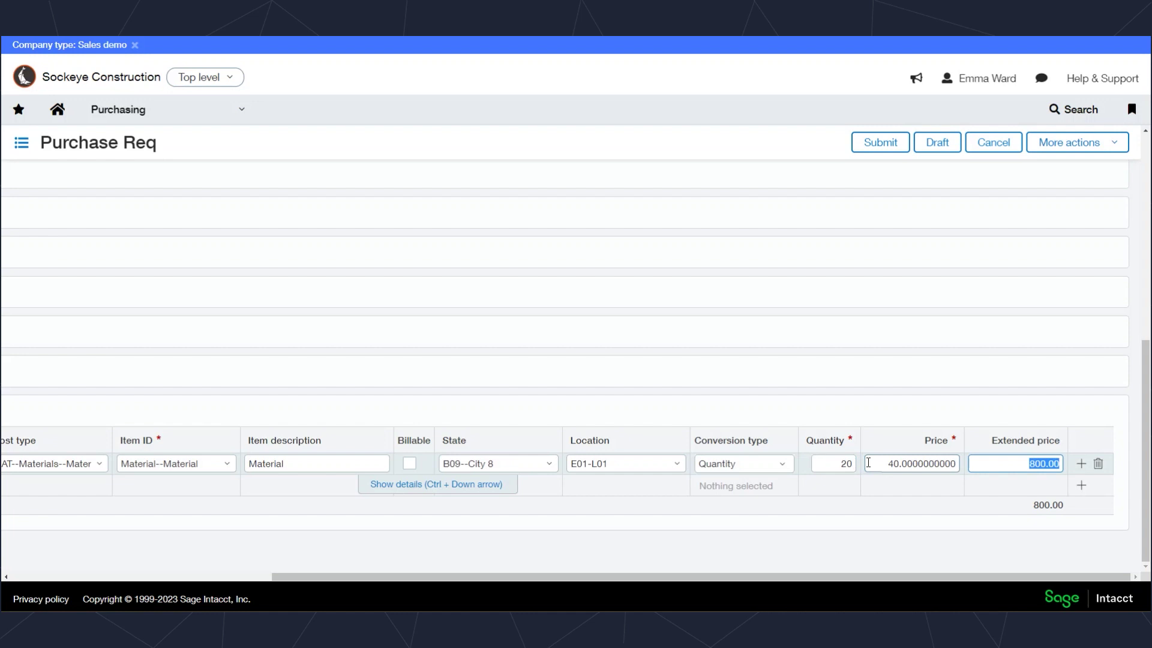
- Add line 2 with job 22-0520, cost code S01-511 and cost type Materials
key(Tab)
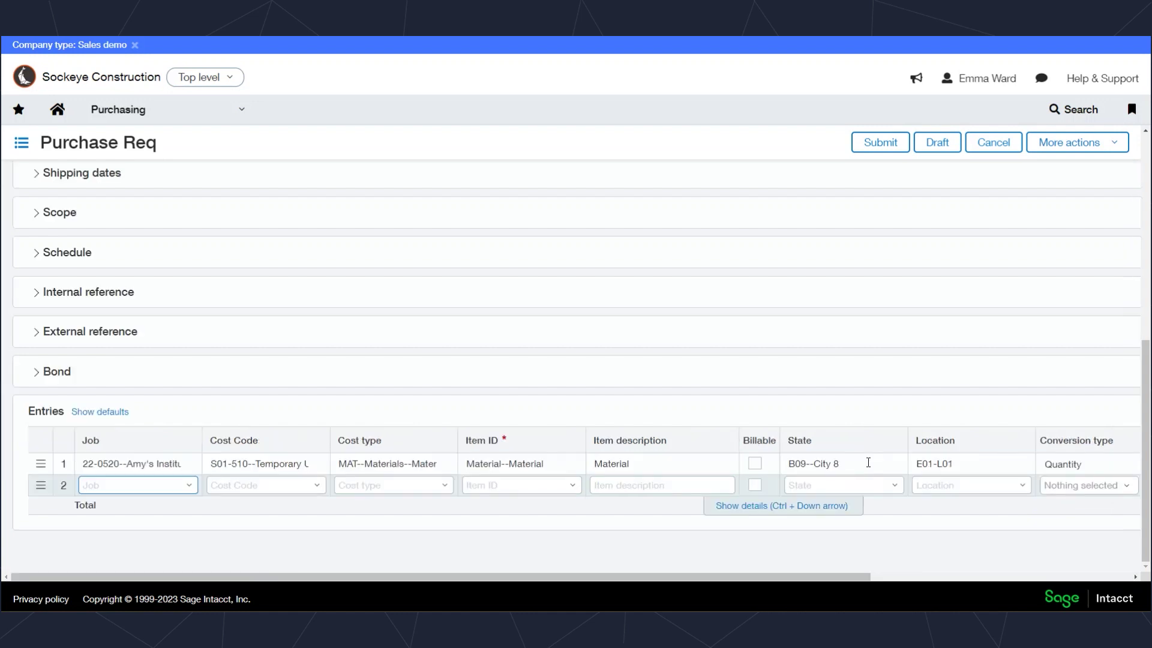
text(amy)
key(Tab)
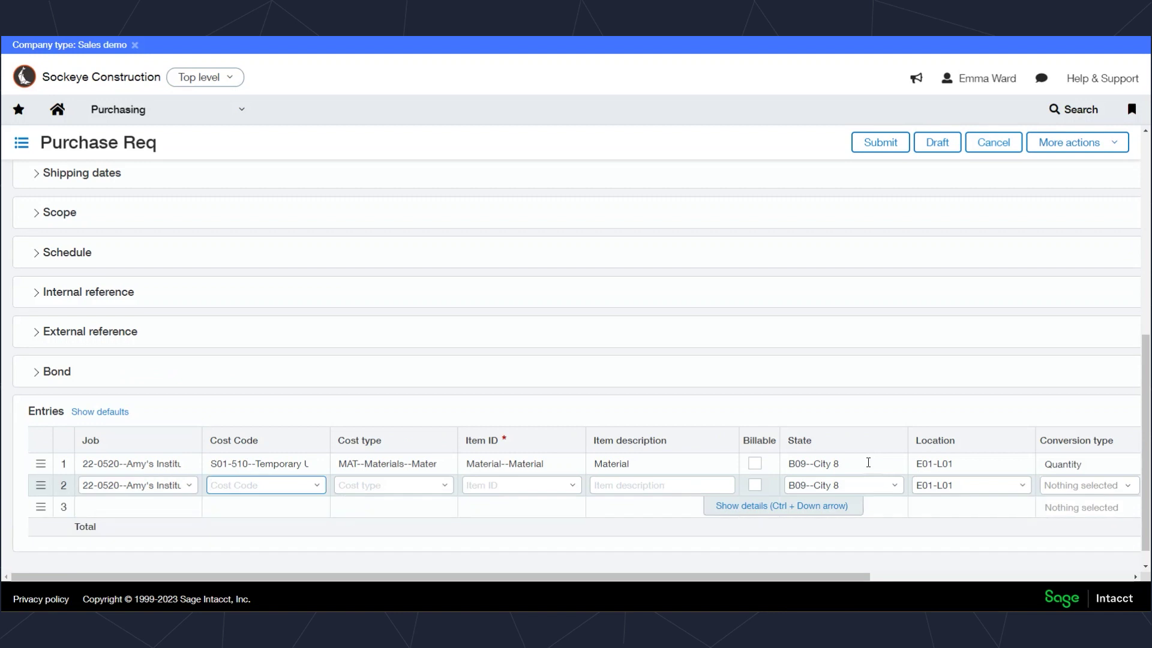
click(323, 491)
click(323, 402)
click(447, 487)
click(412, 401)
key(Tab)
key(Tab)
key(Tab)
key(Tab)
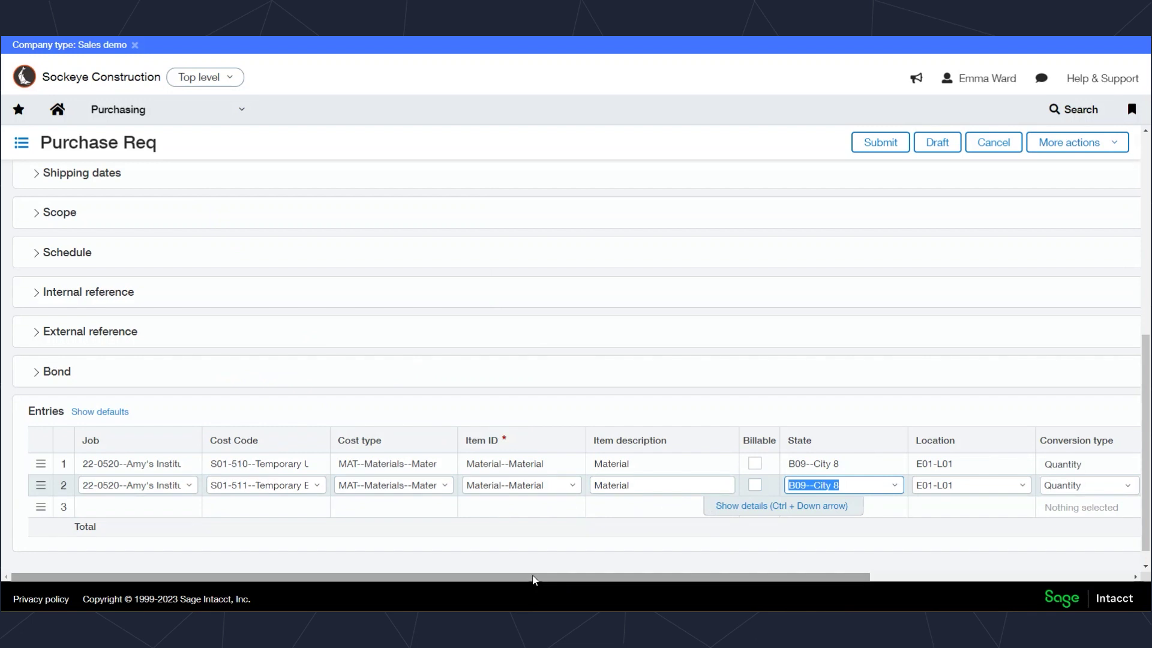
- Give line 2 conversion type Price and a price of 10,000
drag(561, 579, 882, 580)
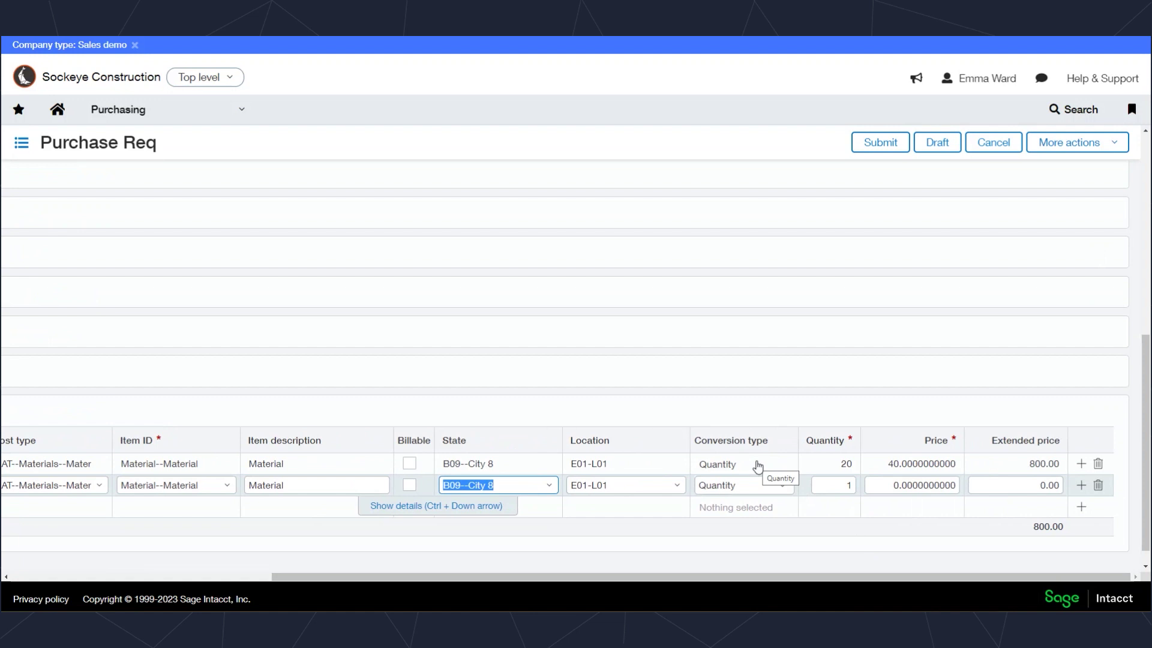
click(786, 489)
click(729, 545)
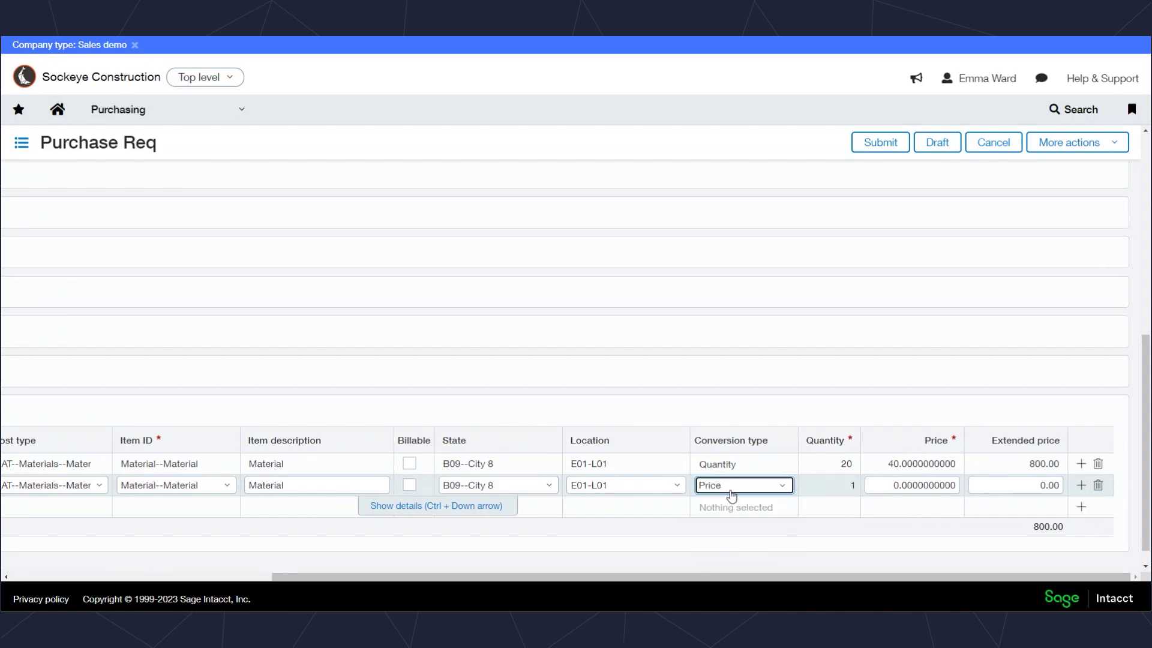
drag(891, 485, 963, 487)
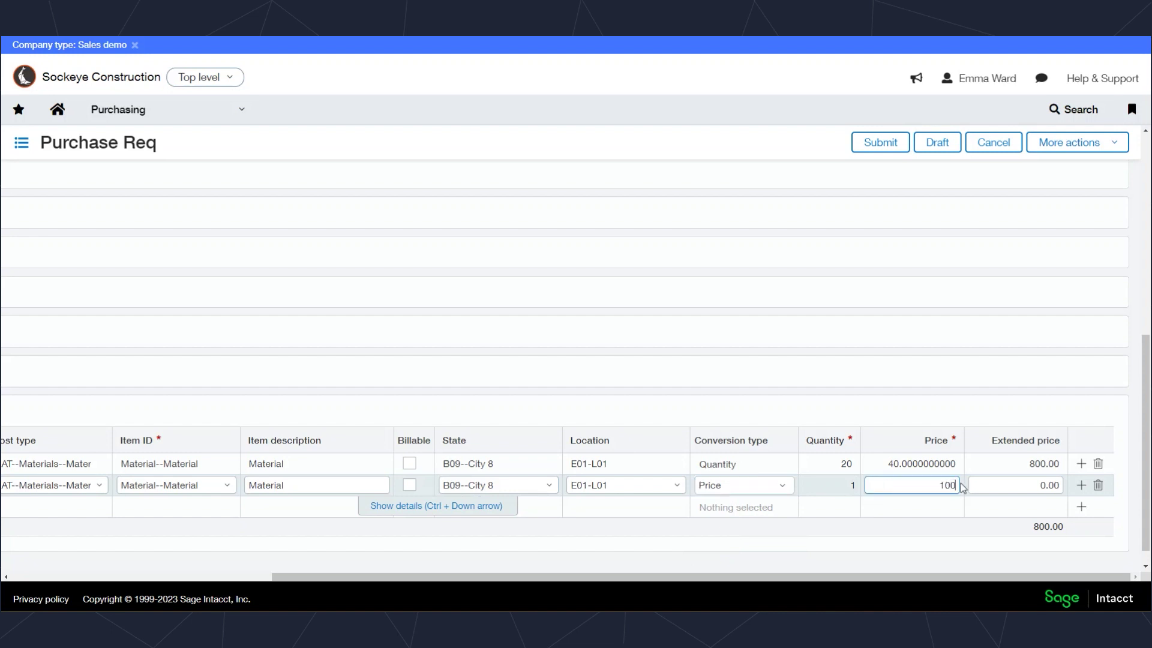
text(00)
key(Tab)
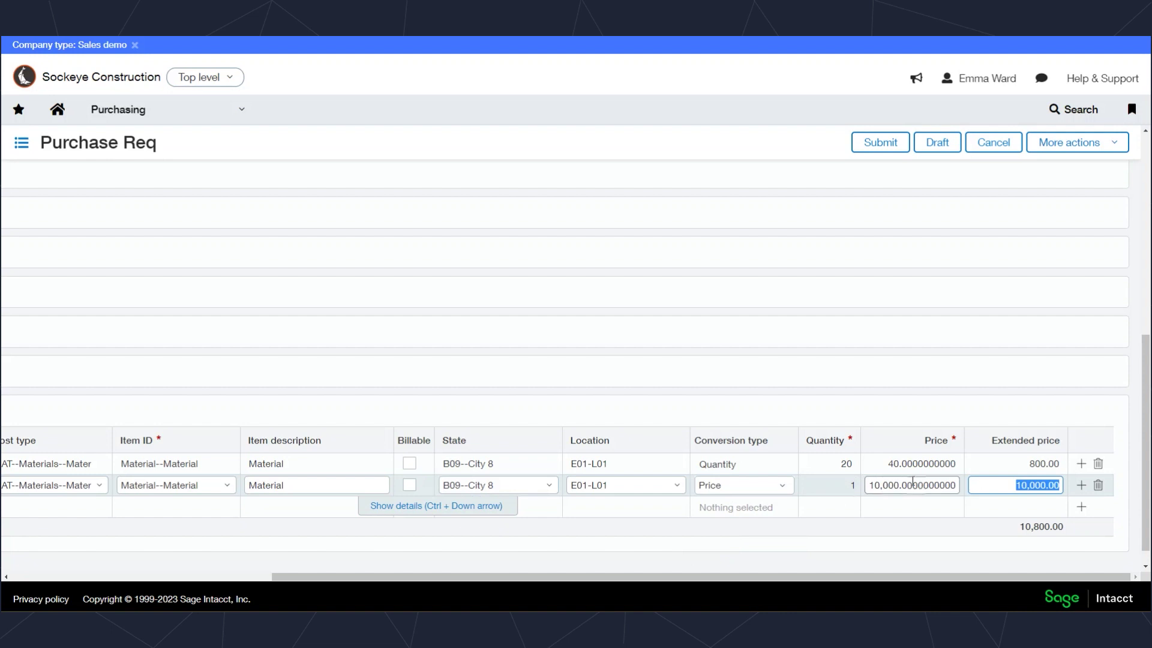
drag(715, 579, 339, 596)
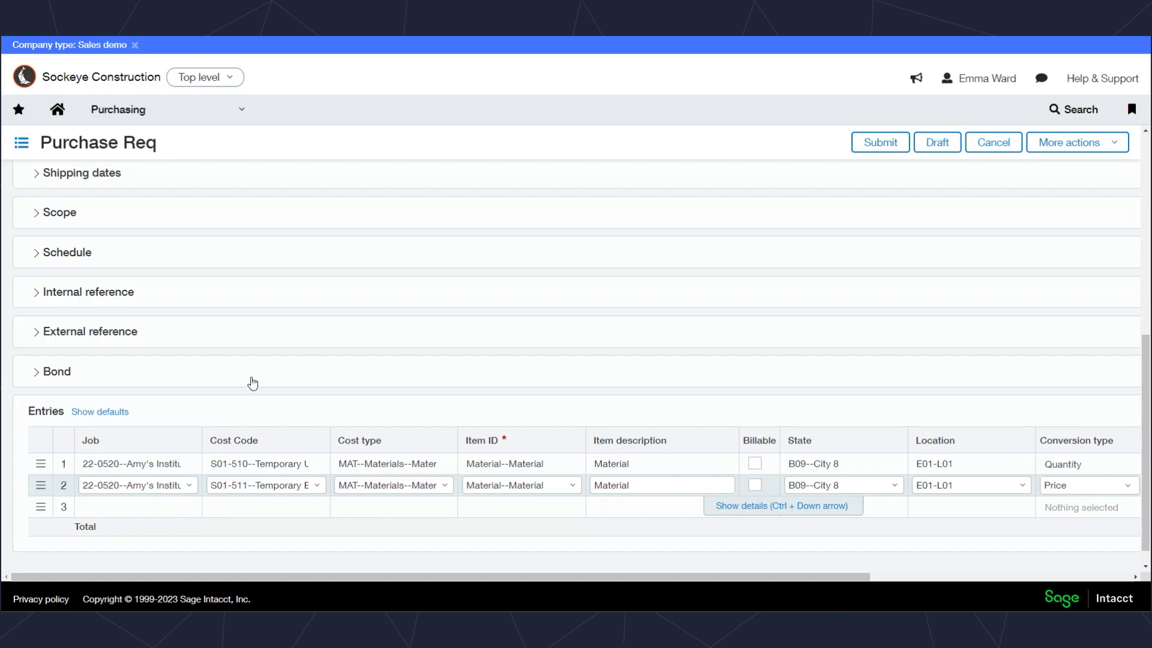
- Scroll to the top and submit the 10,800 requisition
scroll(255, 381, up, 5)
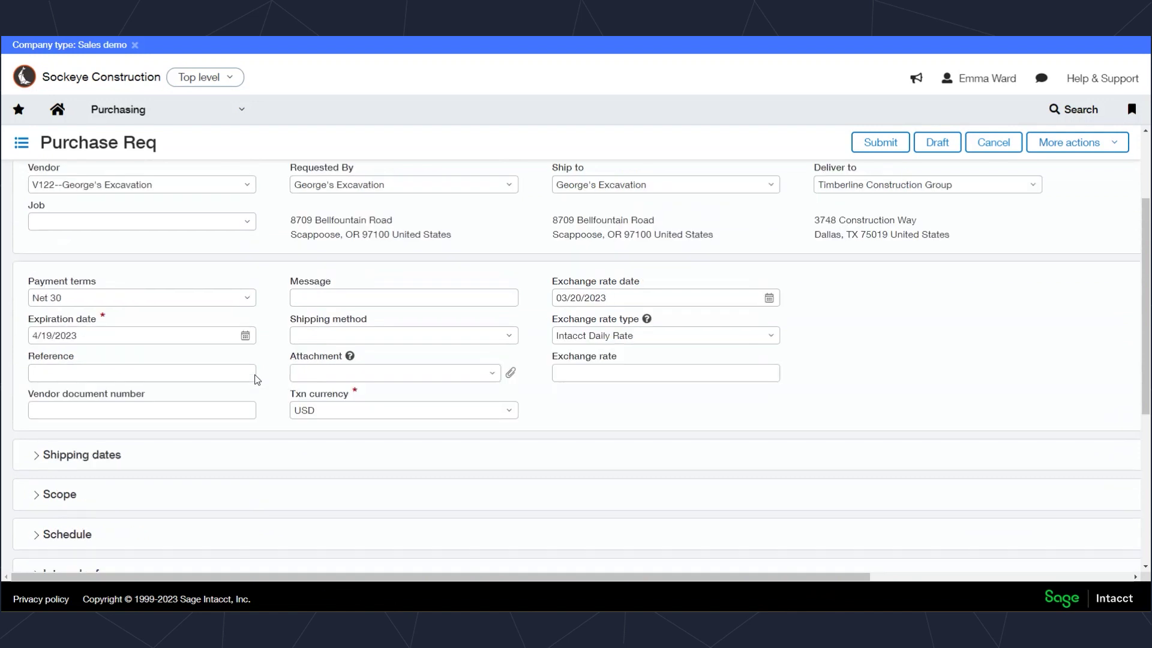
scroll(256, 380, up, 2)
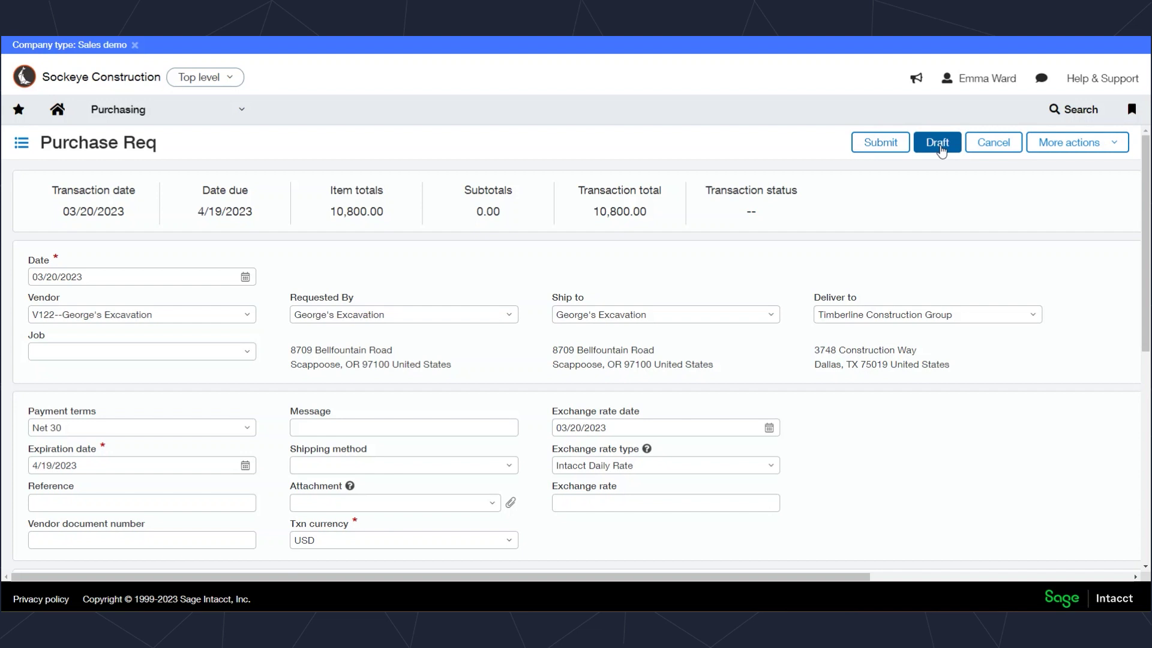
click(877, 144)
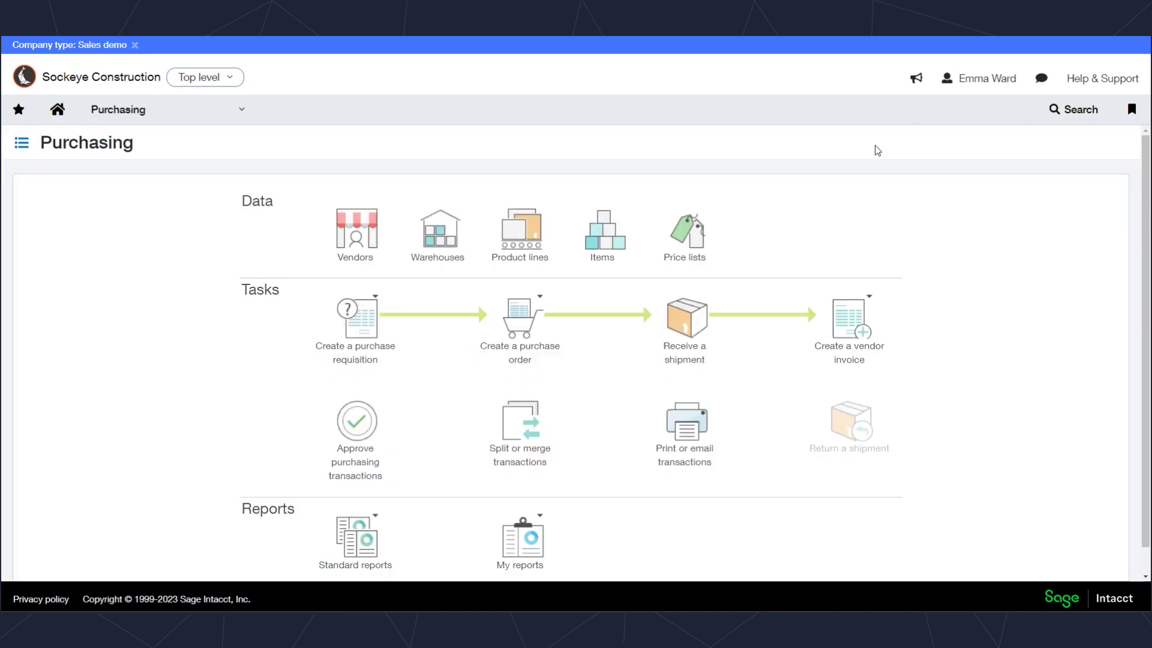
- Filter the Purchase Req list on vendor name 'George' and open REQ-0006's Submitted status
click(22, 142)
click(40, 174)
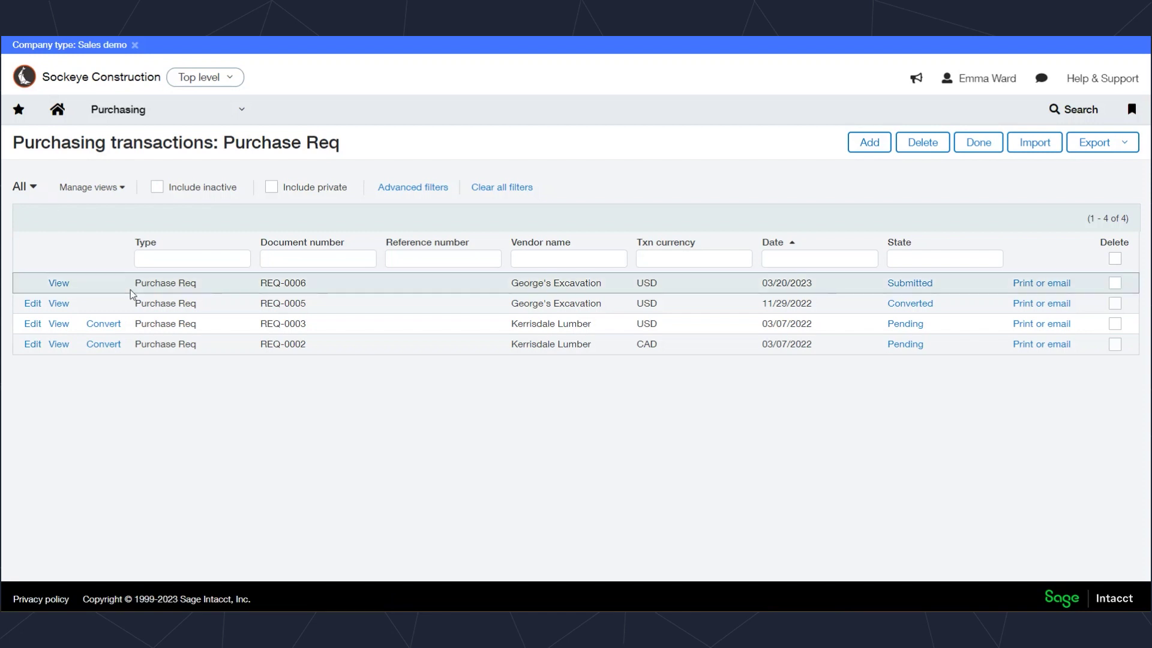
click(544, 262)
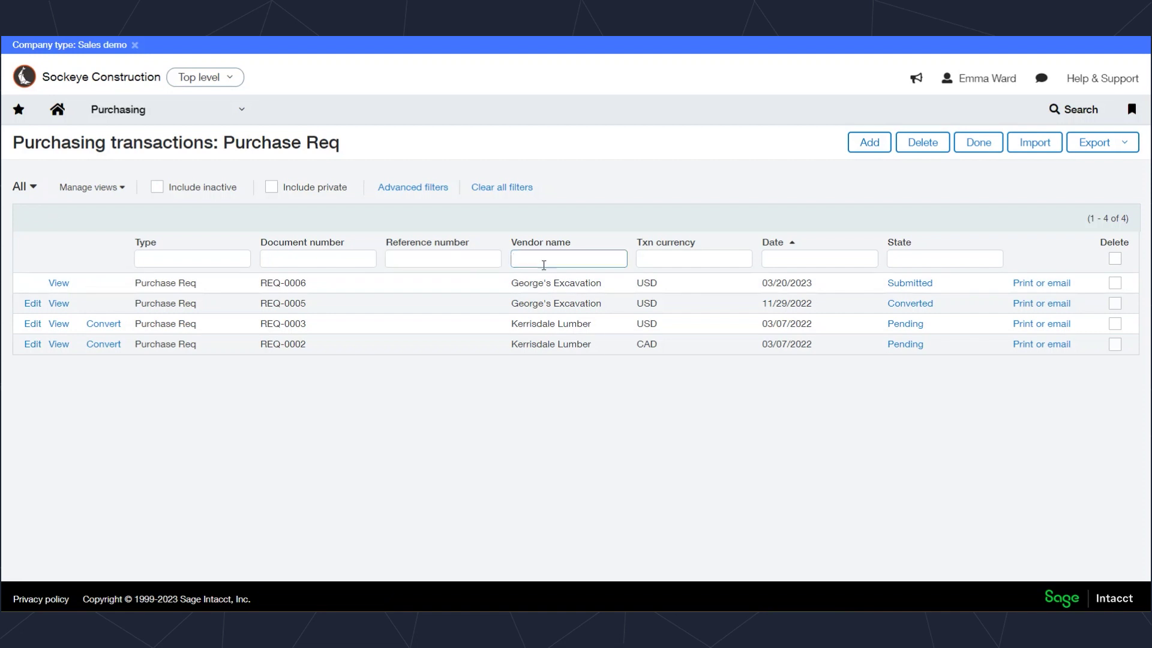
text(G)
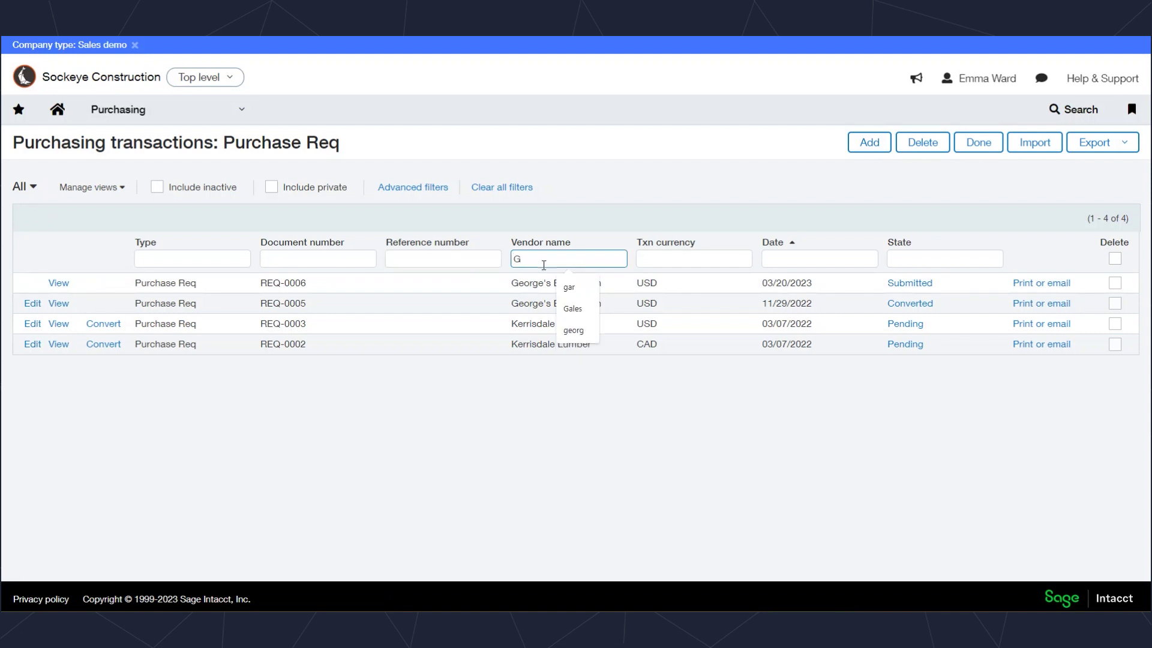
text(eorge)
key(Return)
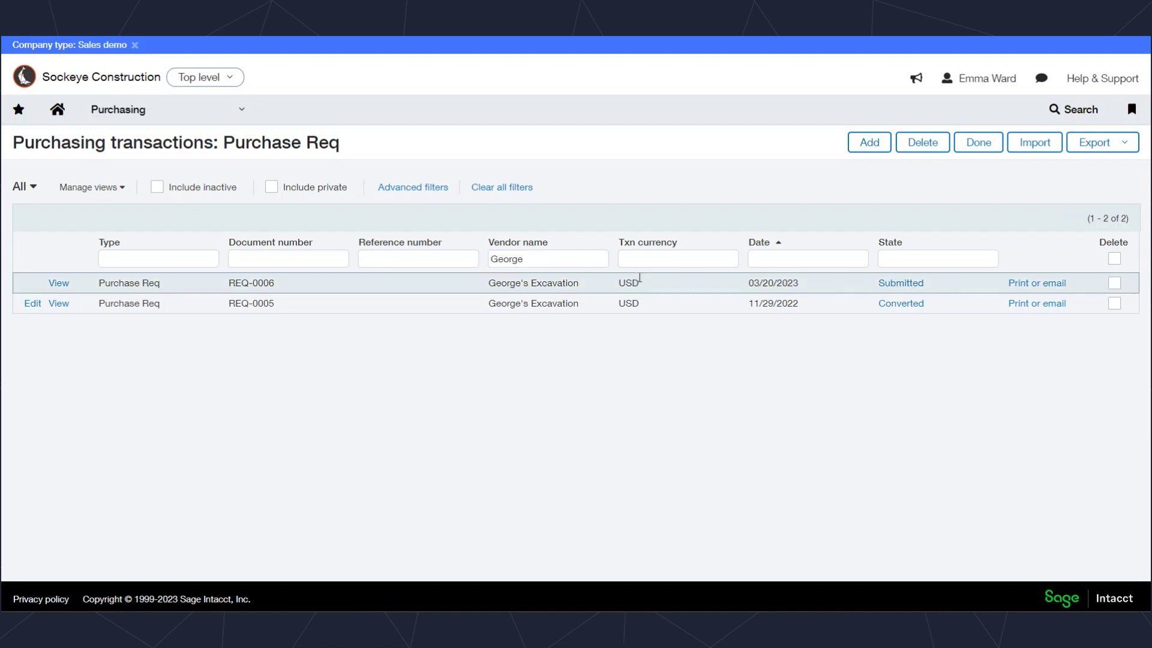
click(888, 284)
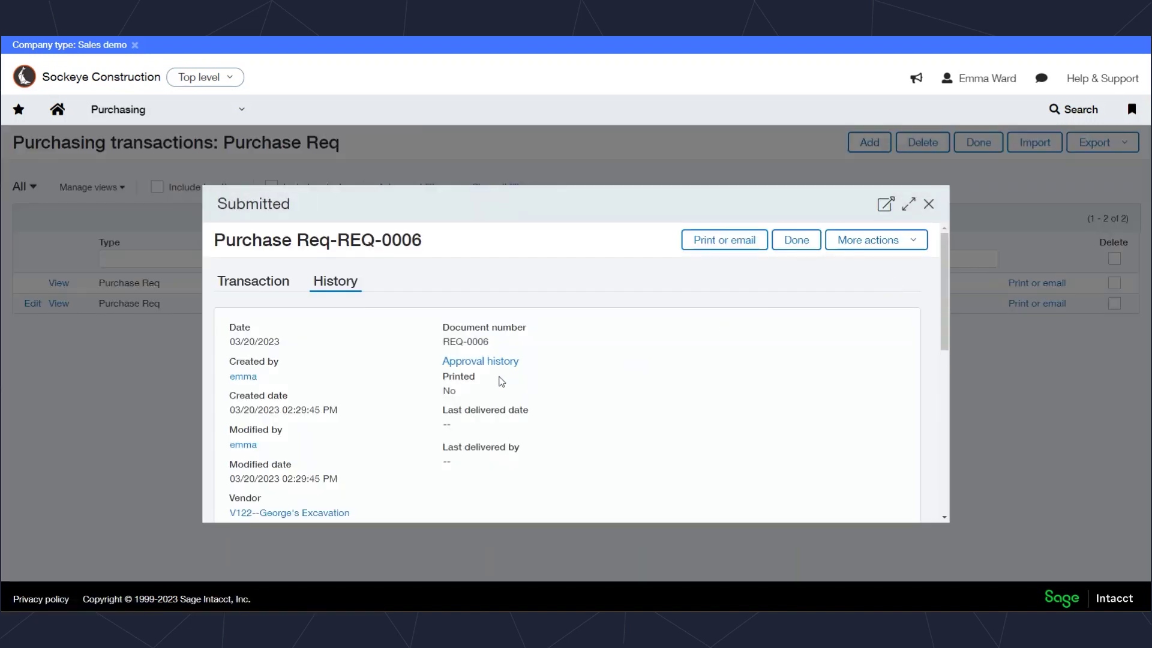
- Check the approver in REQ-0006's approval history, then close both dialogs
click(474, 362)
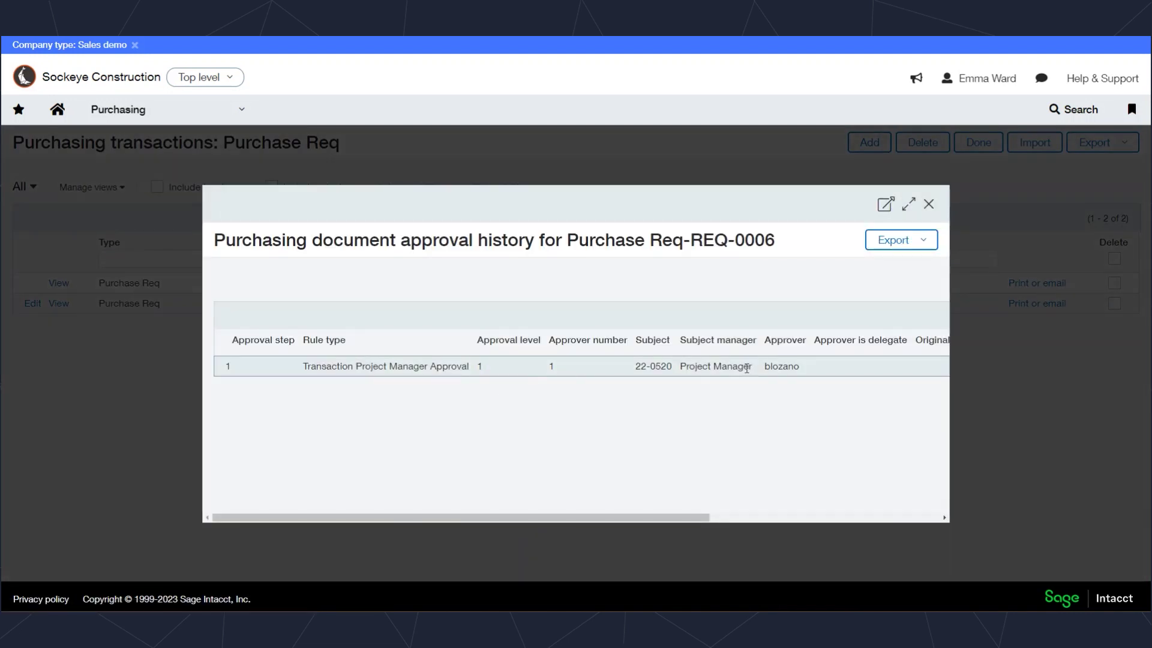
drag(765, 367, 799, 370)
click(929, 205)
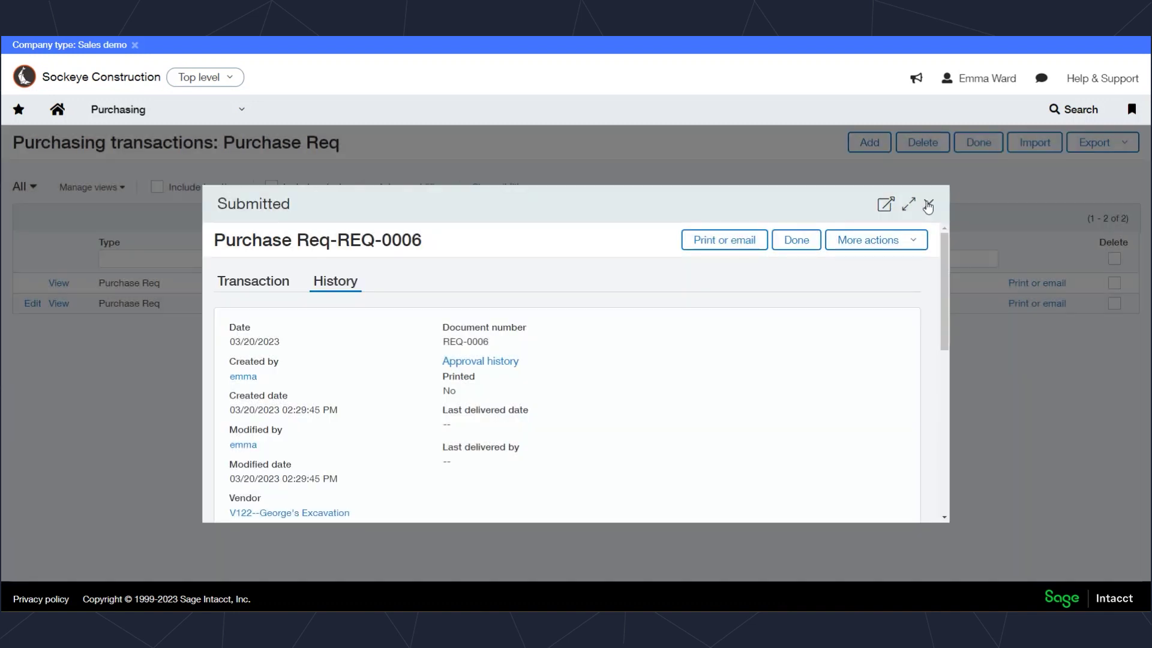
click(928, 205)
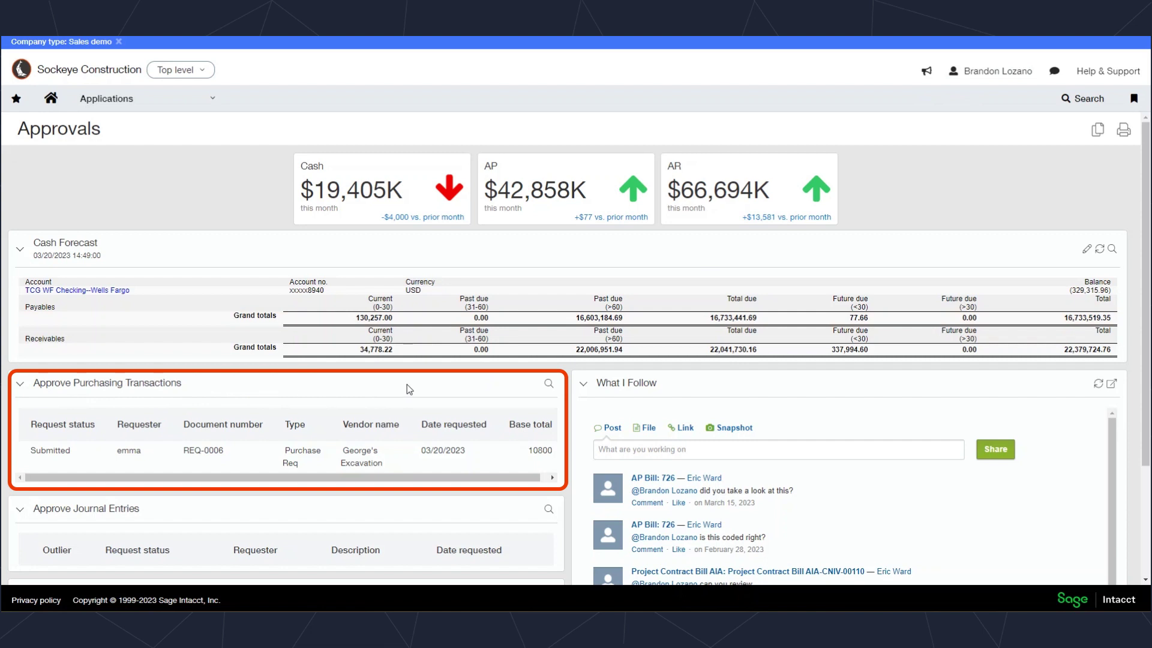
- Open the full Approve transactions list and zoom in to show REQ-0006 at 10,800.00 USD
click(549, 383)
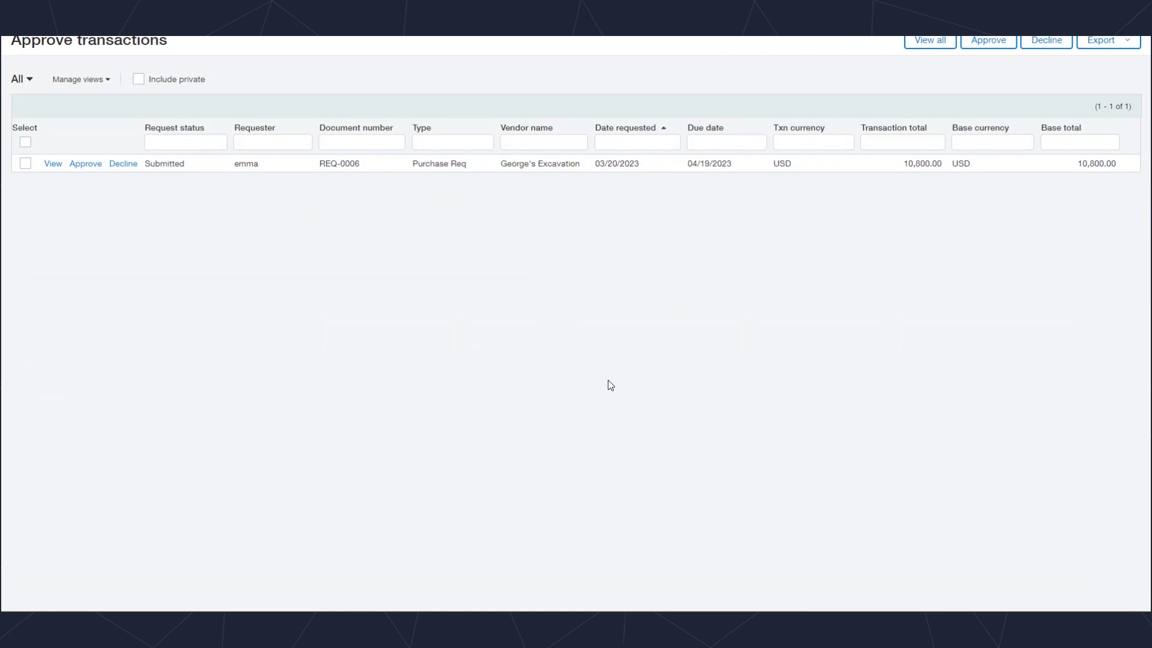
key(ctrl+plus)
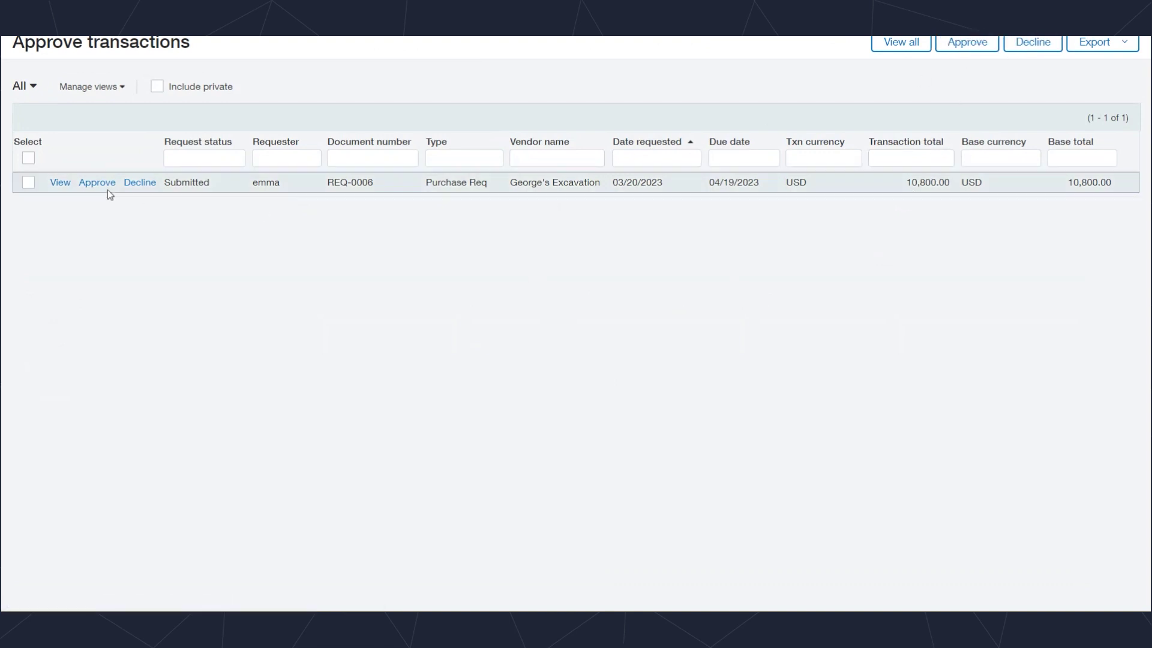
- Review REQ-0006's two job 22-0520 lines, then start and cancel an approval
click(57, 183)
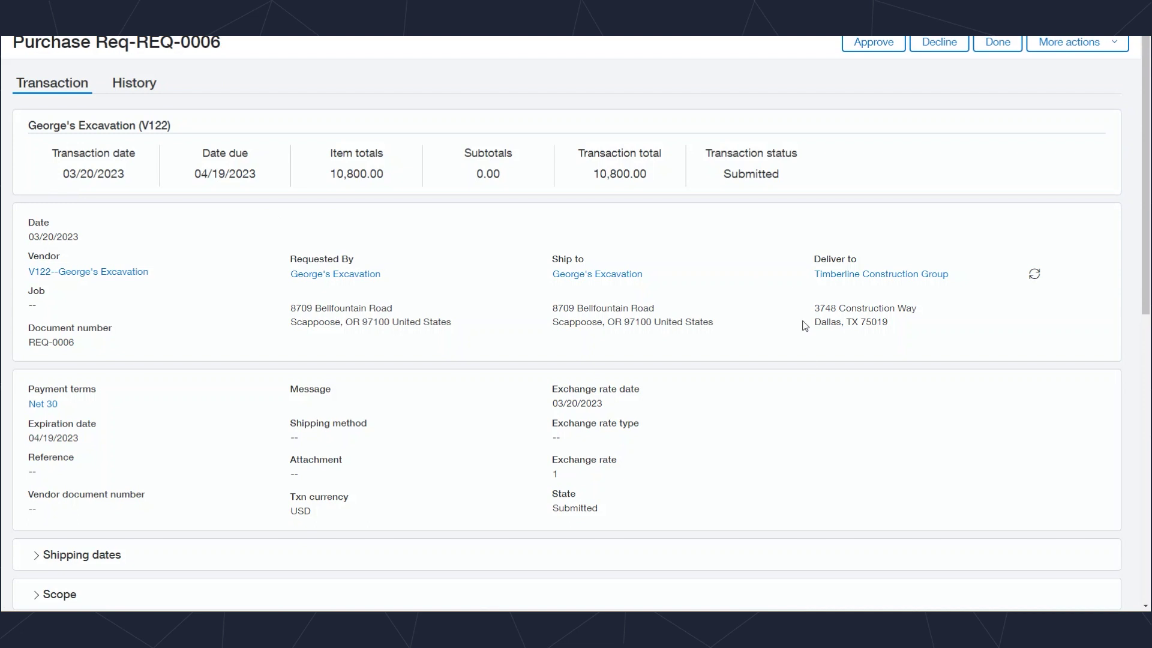
scroll(801, 368, down, 3)
scroll(801, 368, down, 3)
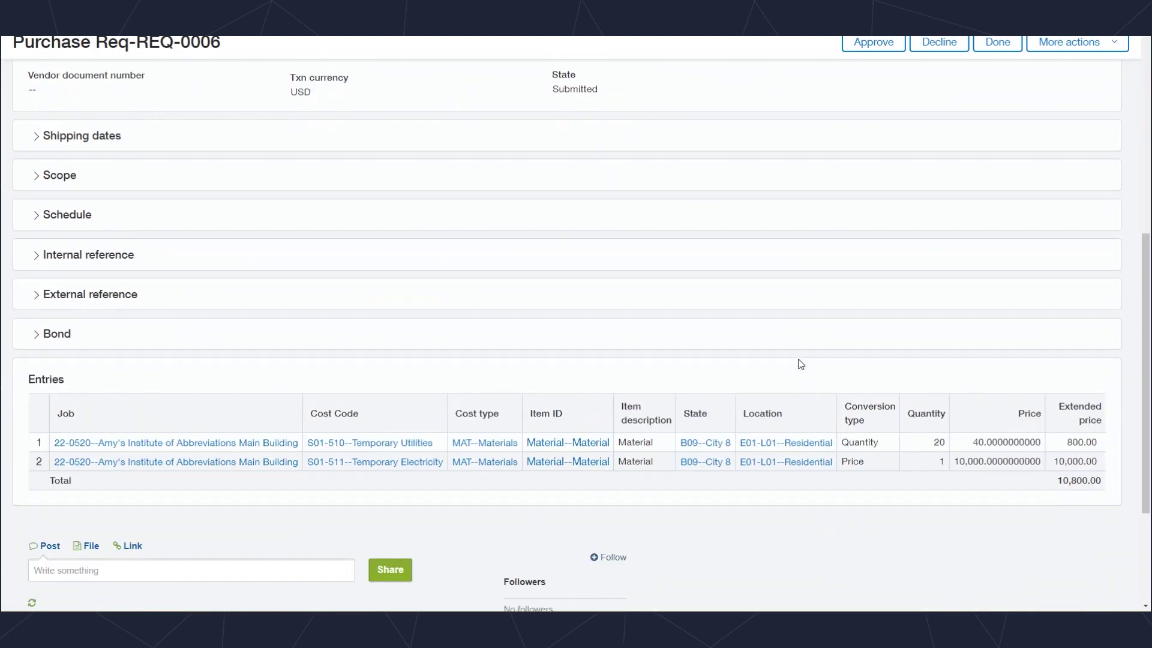
scroll(801, 364, down, 1)
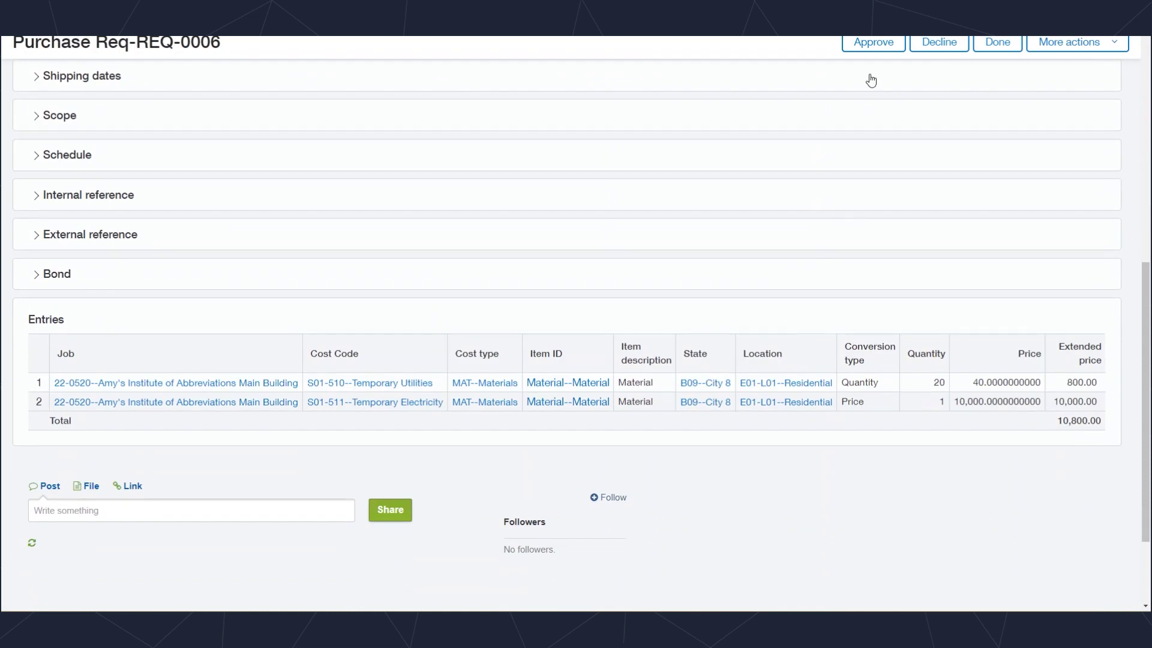
click(882, 46)
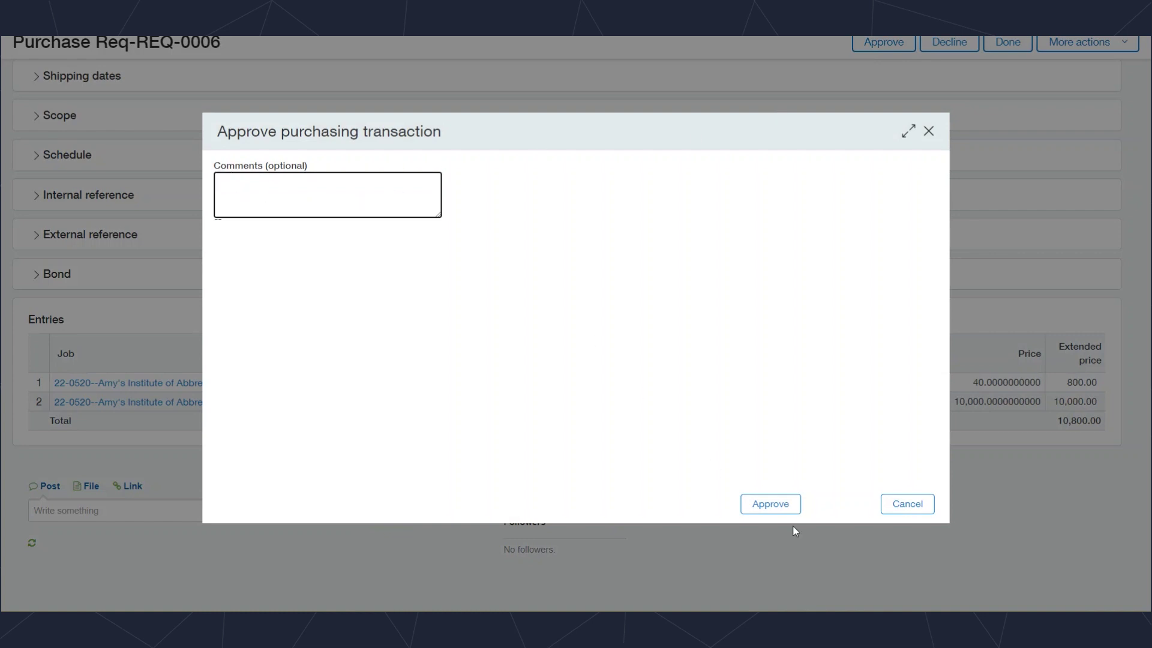
click(913, 507)
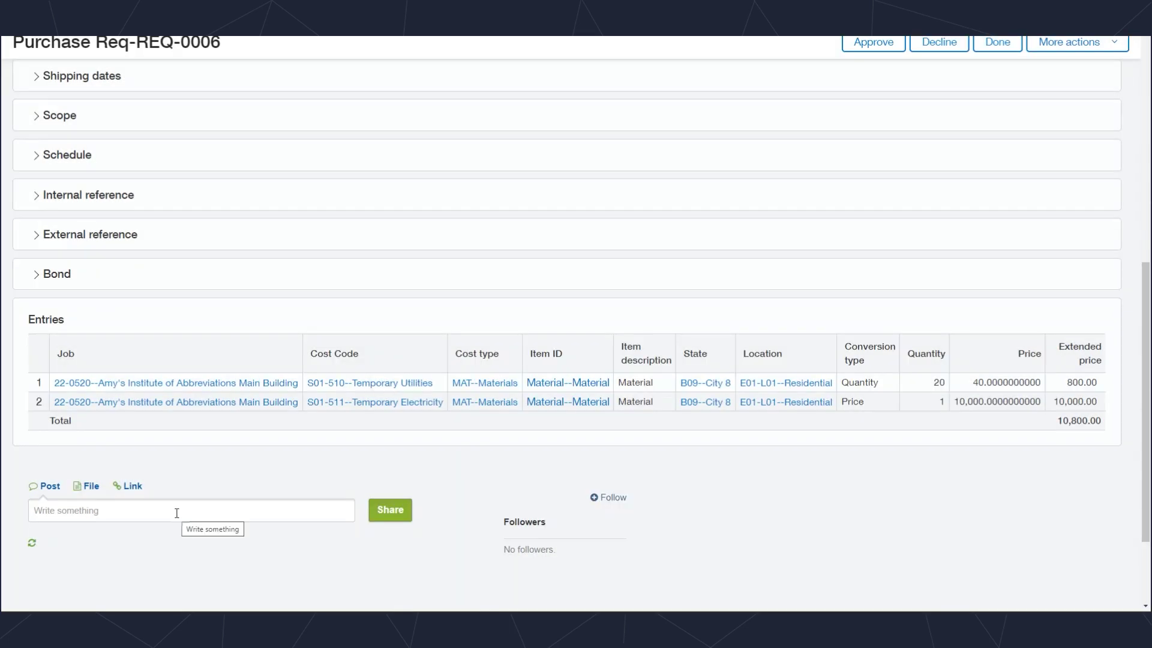
click(177, 513)
scroll(177, 513, down, 1)
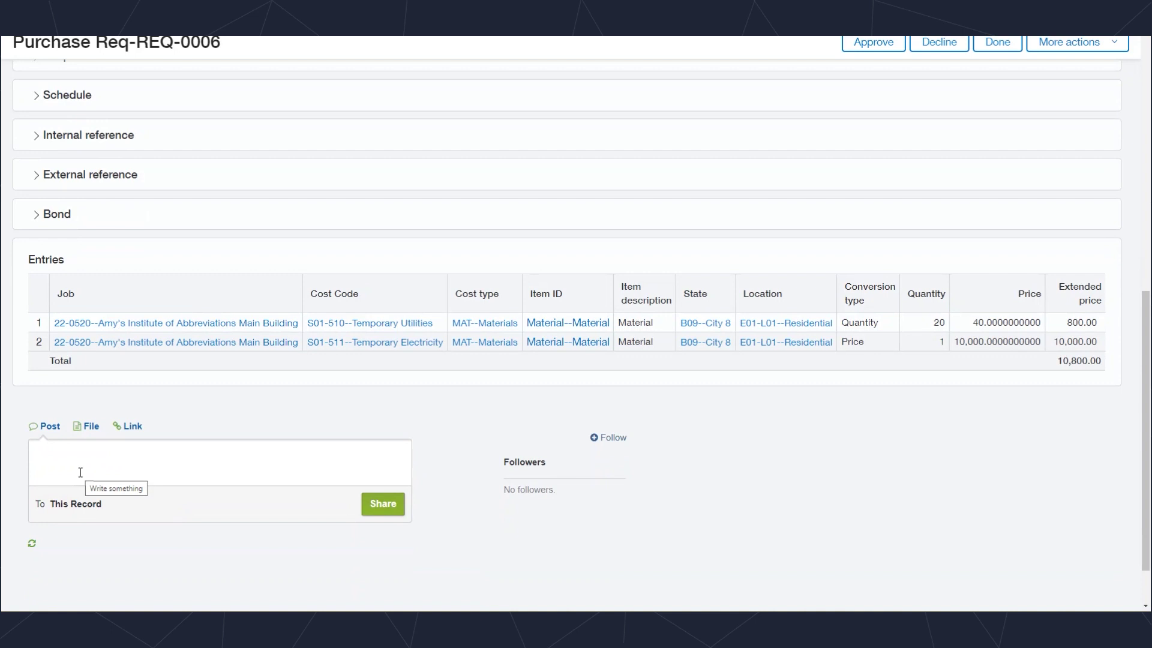
text(@eric)
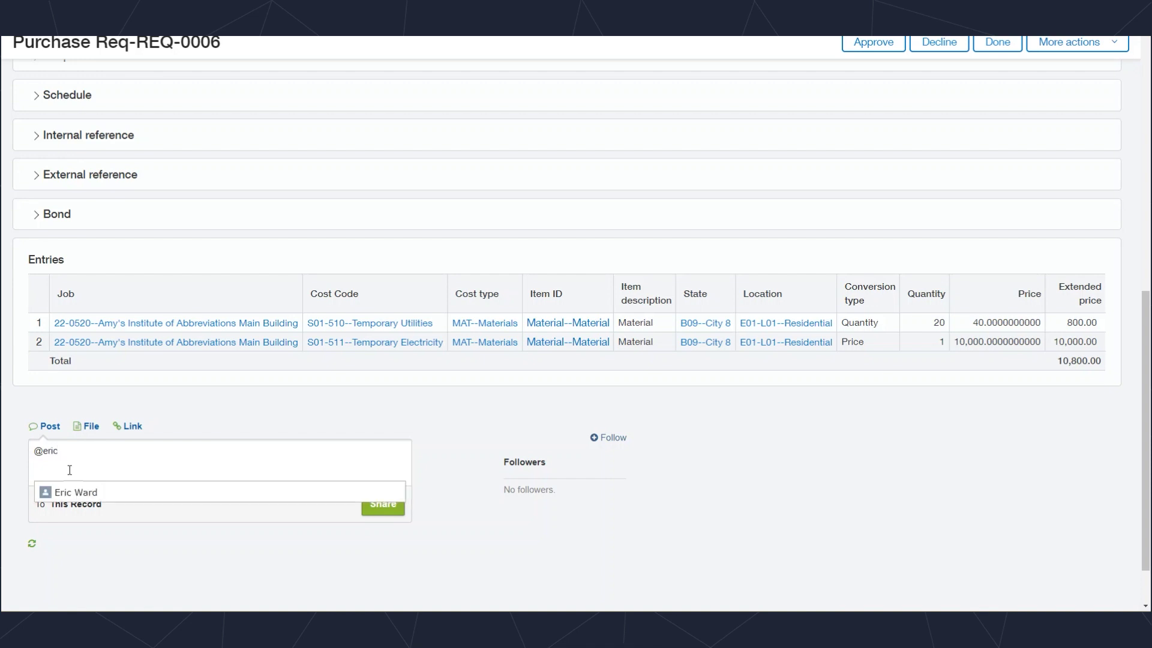
click(75, 492)
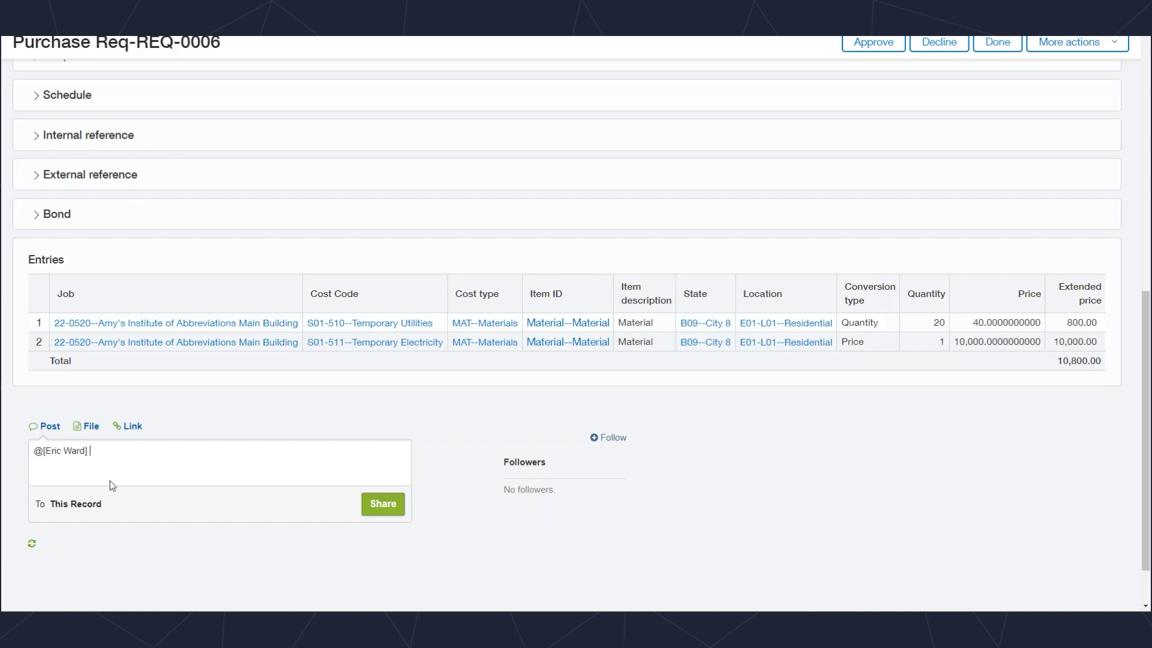
text(looks good!)
click(383, 509)
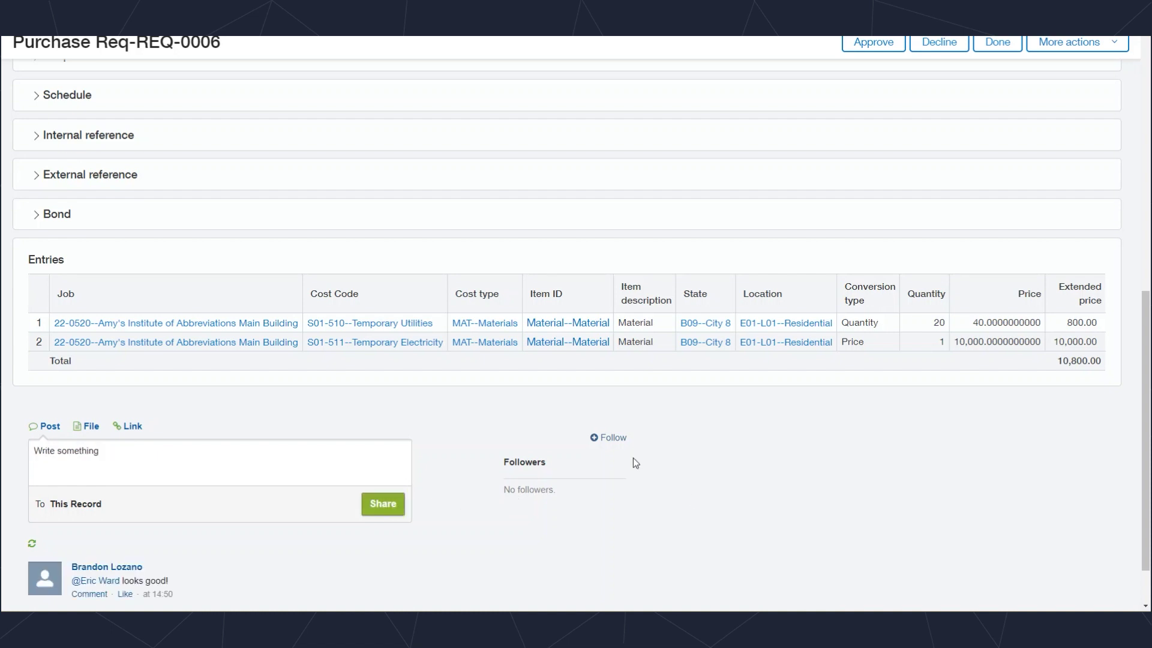
- Approve requisition REQ-0006 and confirm the approval
click(868, 45)
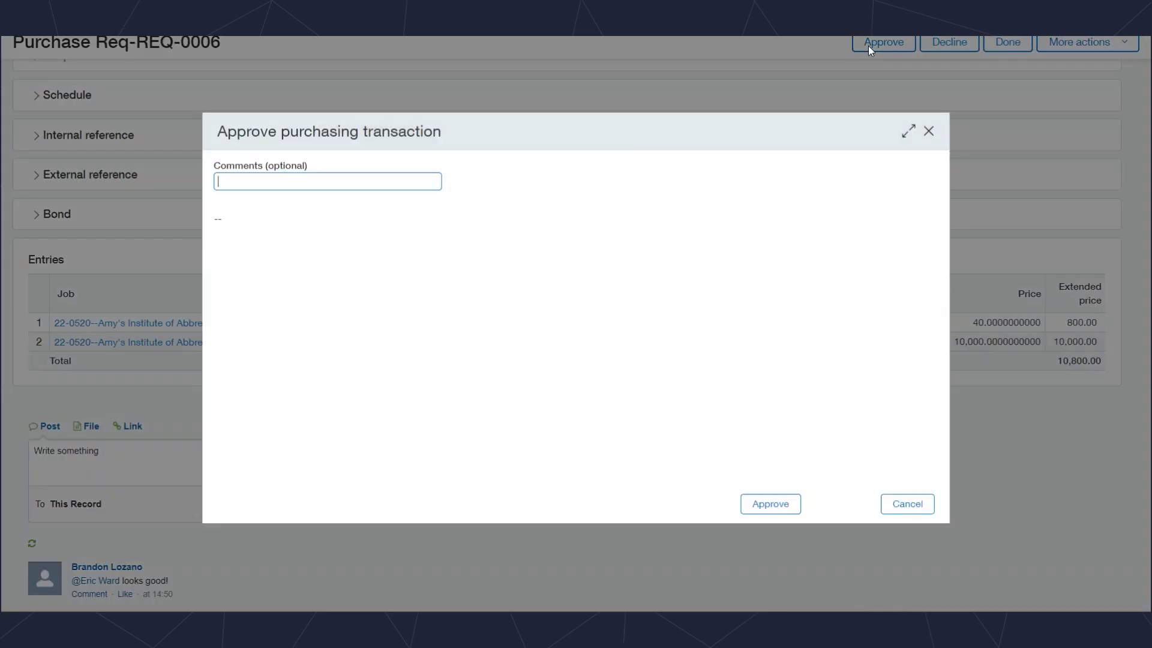
click(760, 504)
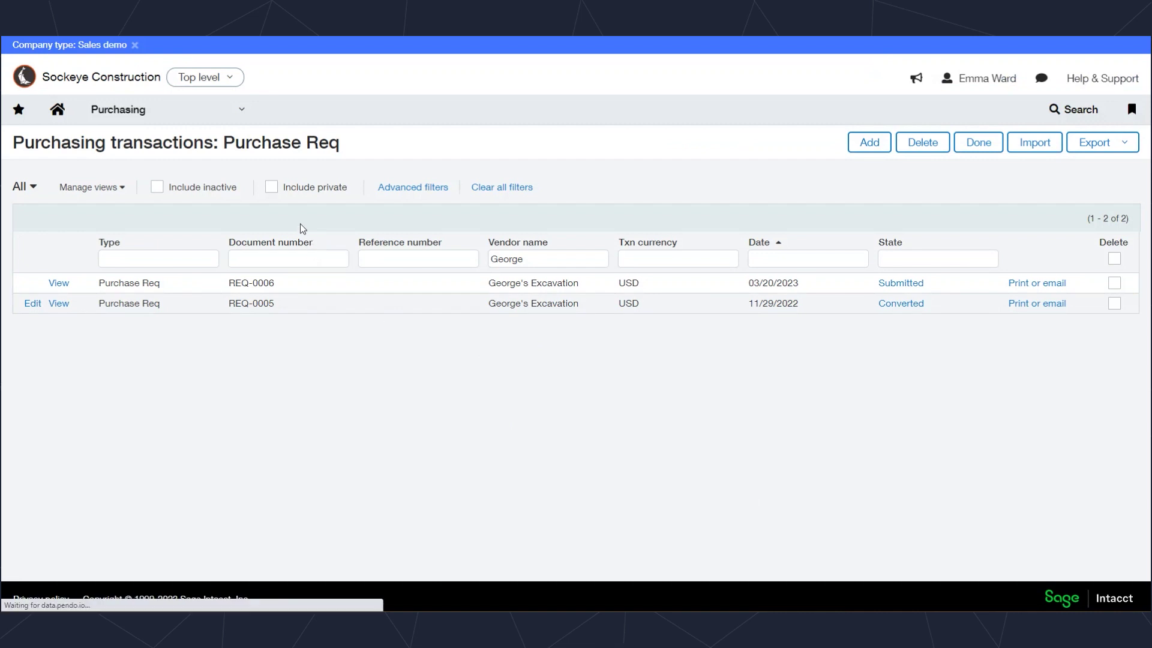
- Refresh the Purchase Req list and convert REQ-0006 into a purchase order
key(F5)
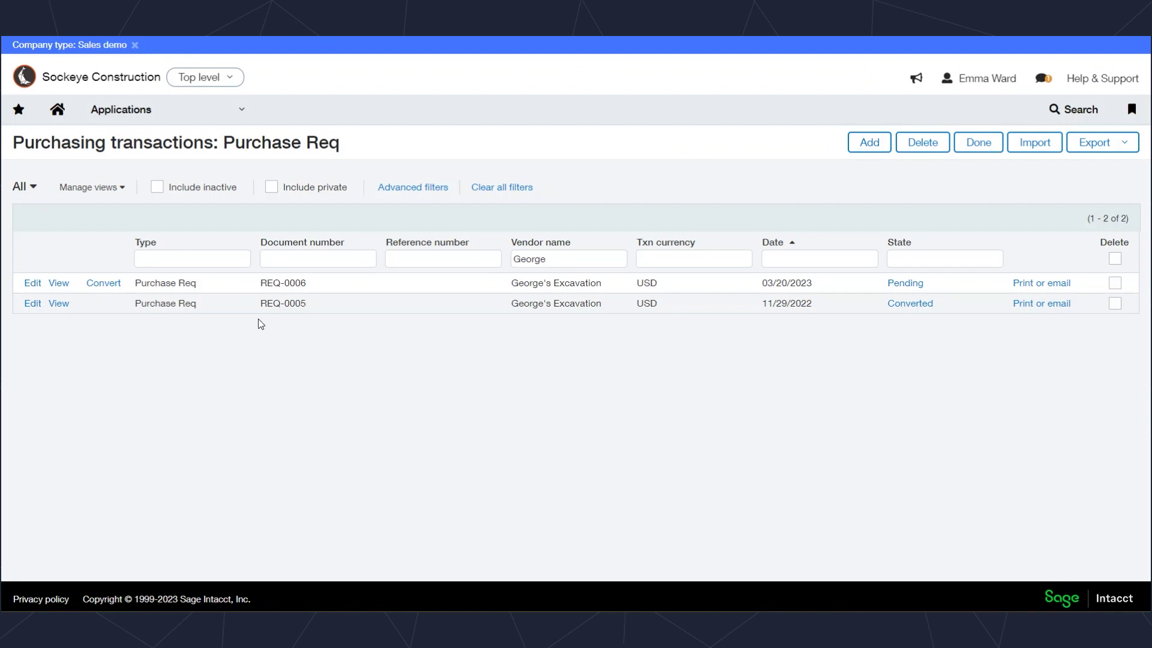
click(246, 261)
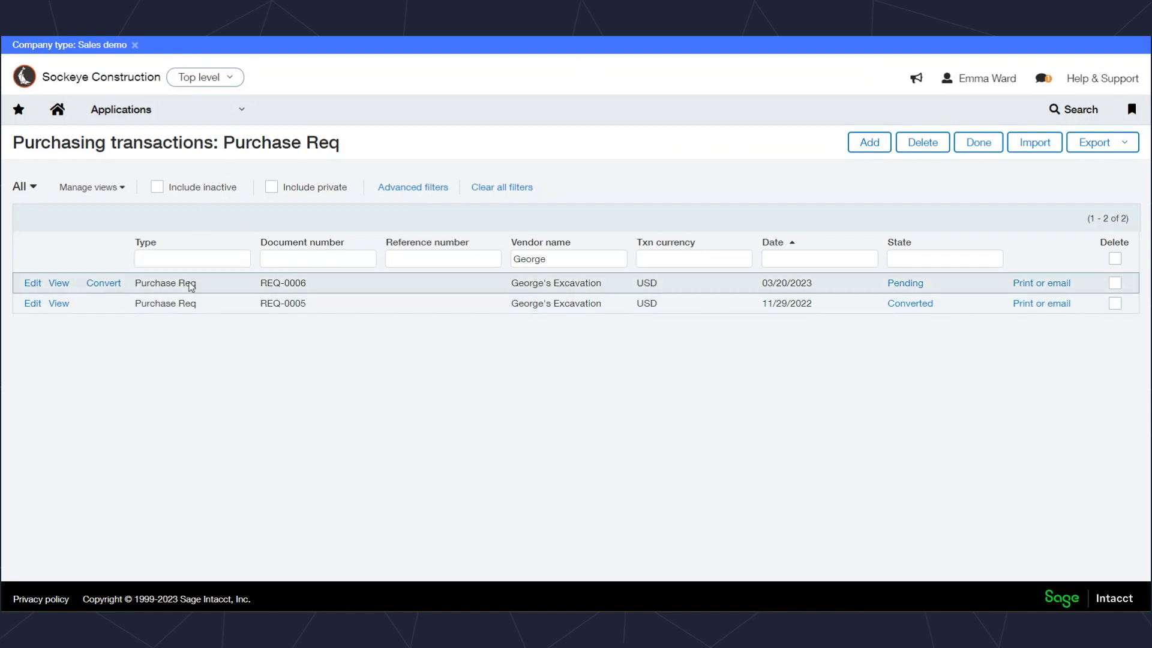
click(104, 288)
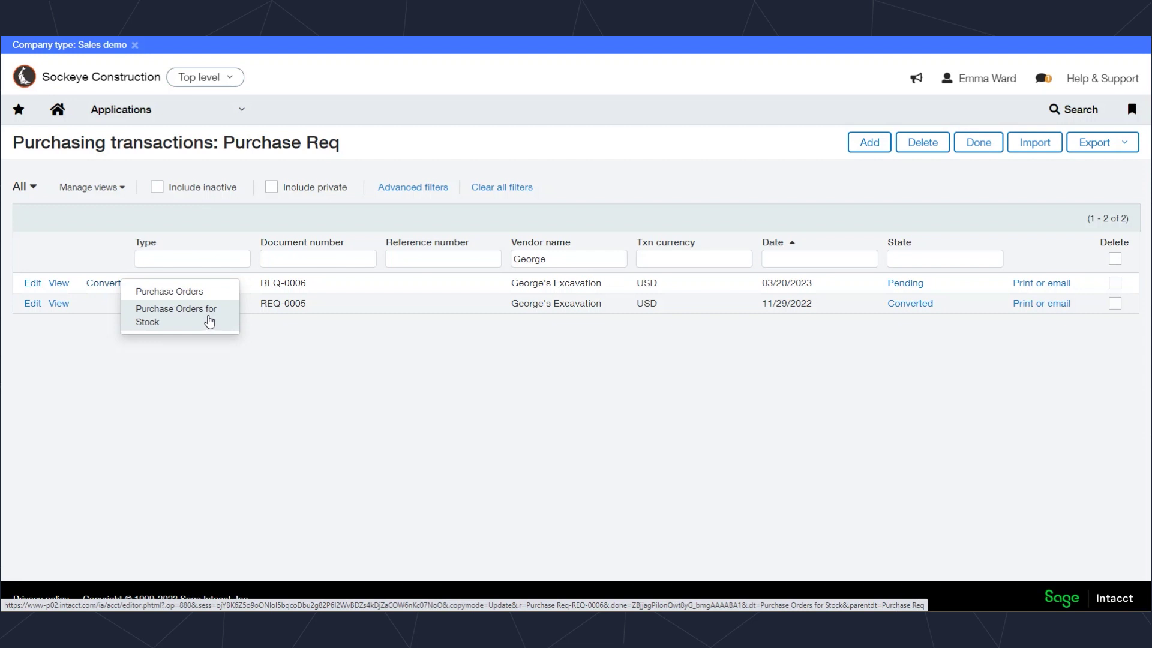
click(150, 293)
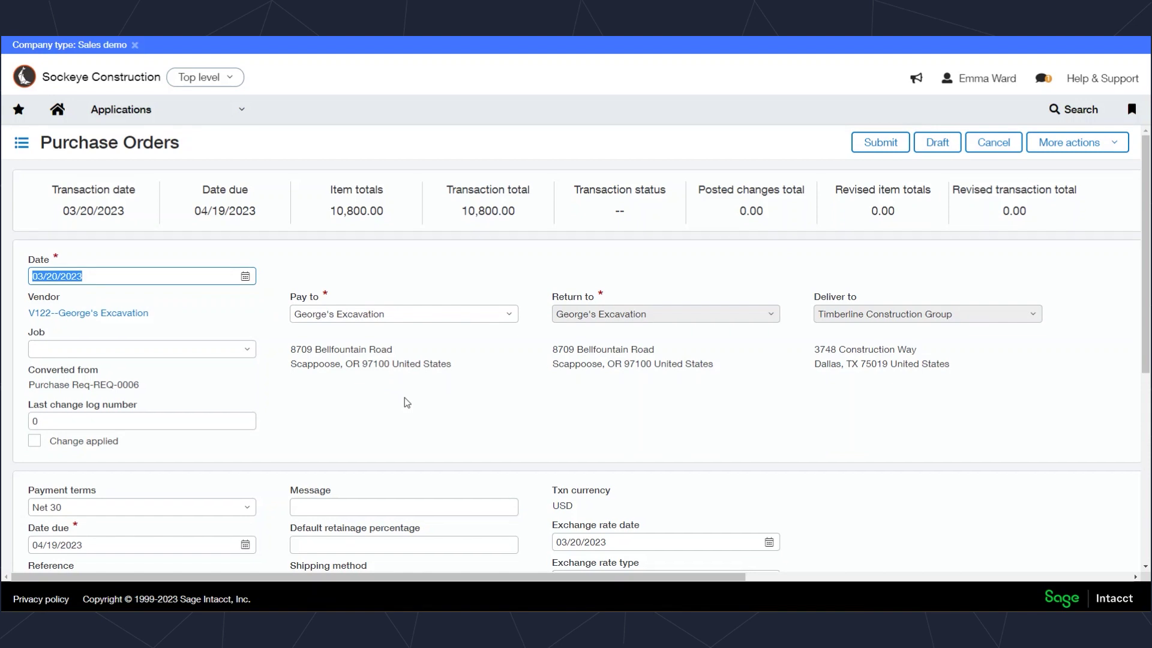
scroll(405, 397, down, 2)
scroll(405, 398, down, 4)
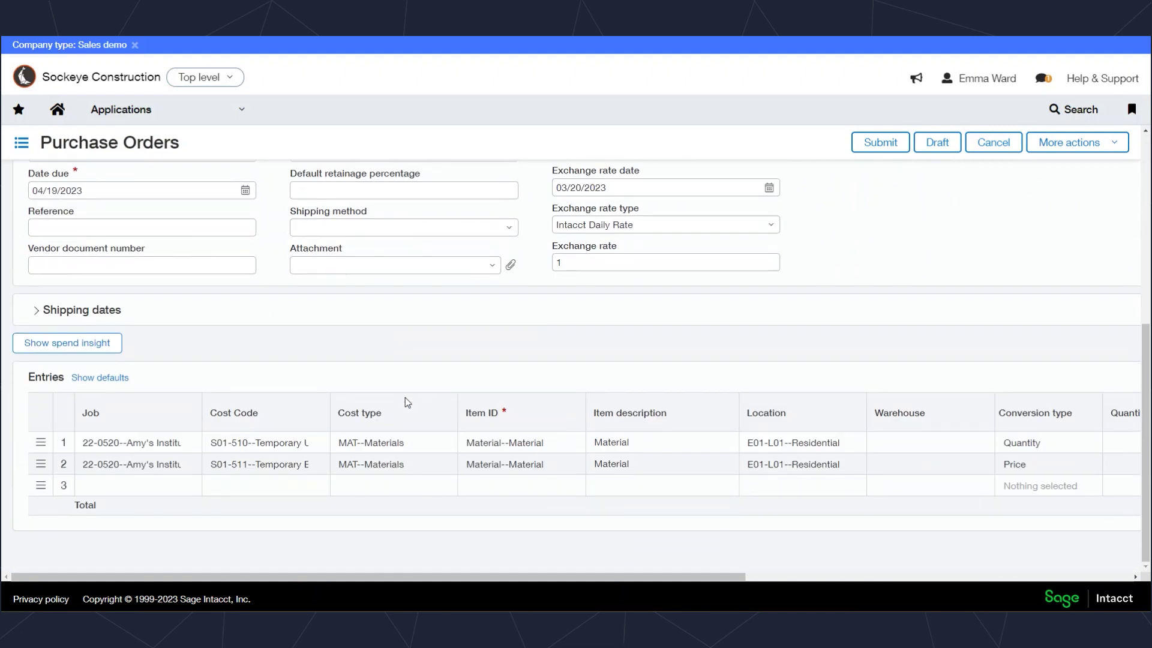
scroll(562, 451, right, 1)
scroll(563, 452, right, 3)
scroll(564, 449, left, 4)
- Check spend insight for the order lines' budget and funds available
click(55, 346)
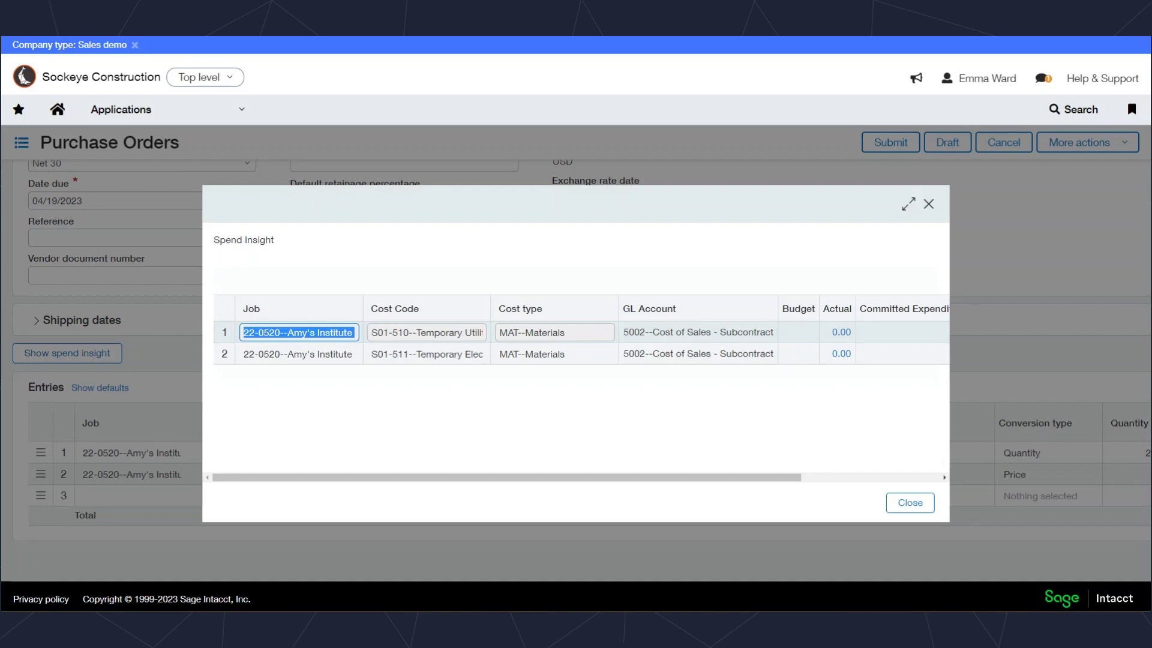
key(Escape)
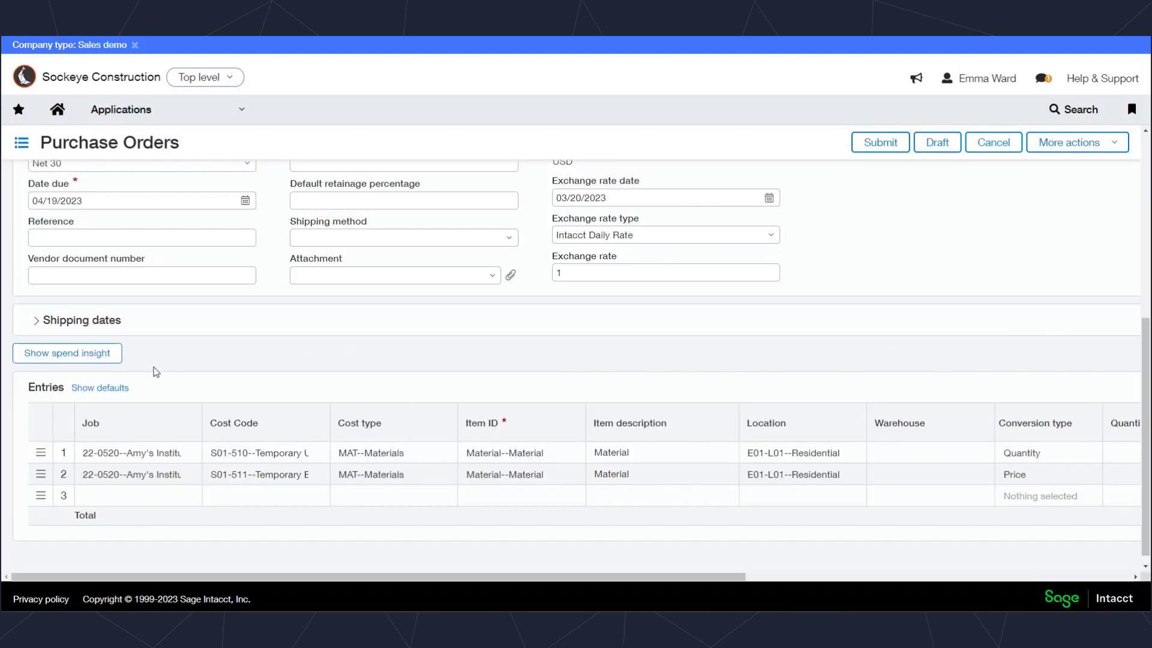
click(54, 358)
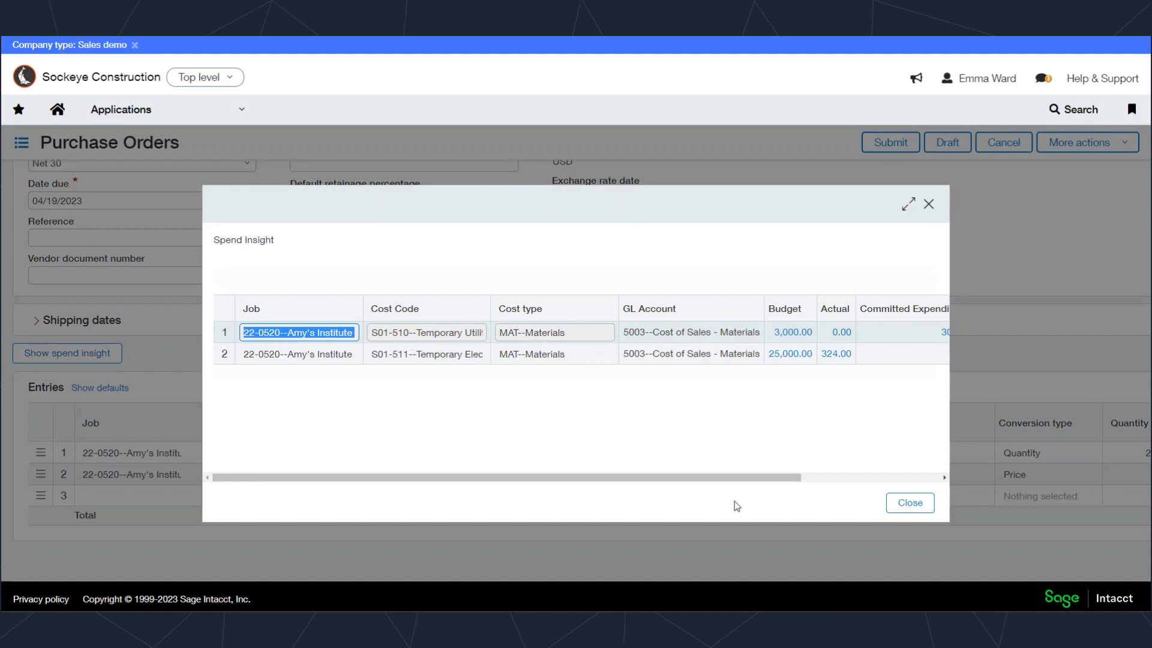
- Open the General Ledger report behind the 324.00 actual amount
drag(733, 478, 888, 462)
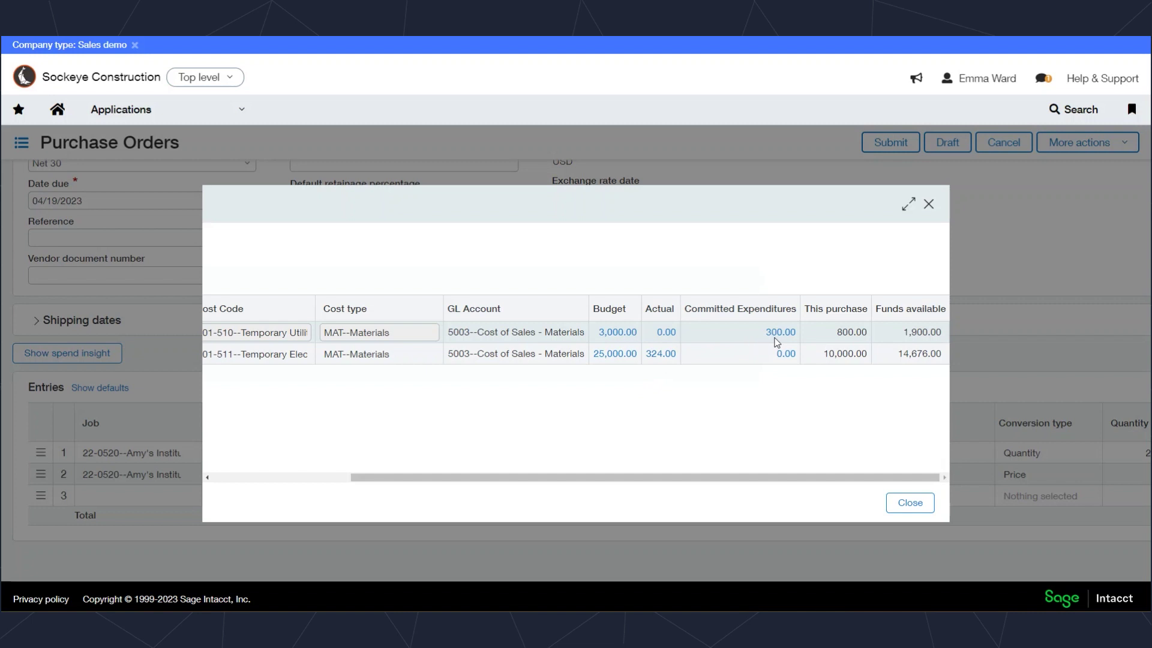
click(654, 354)
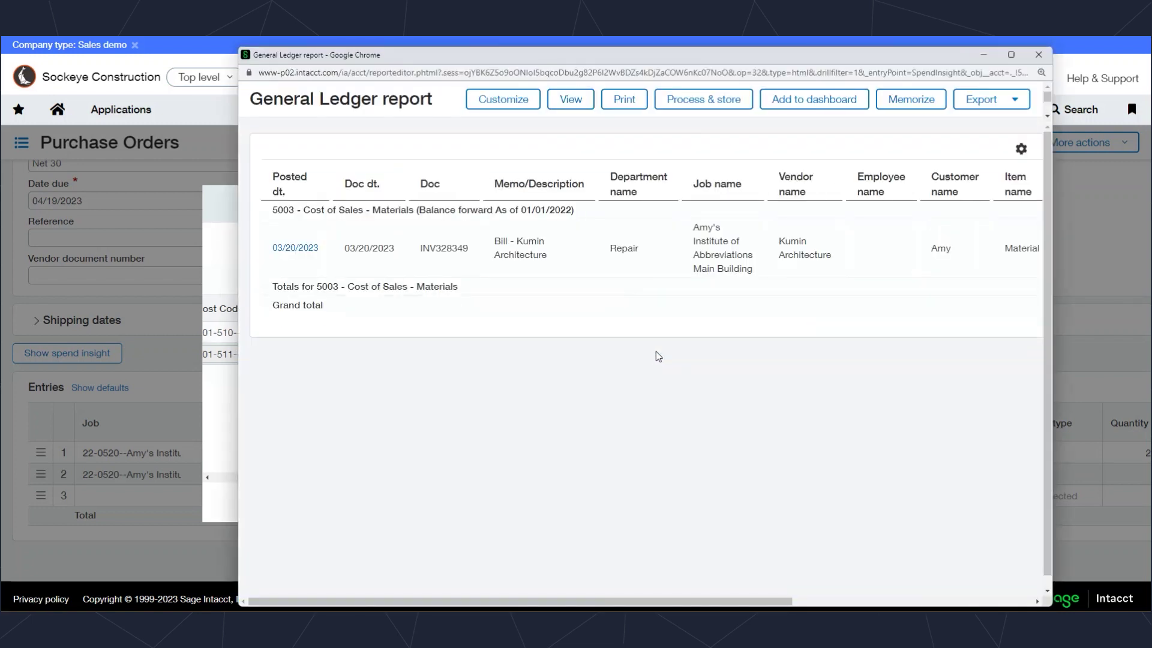
key(ctrl+w)
drag(733, 480, 867, 465)
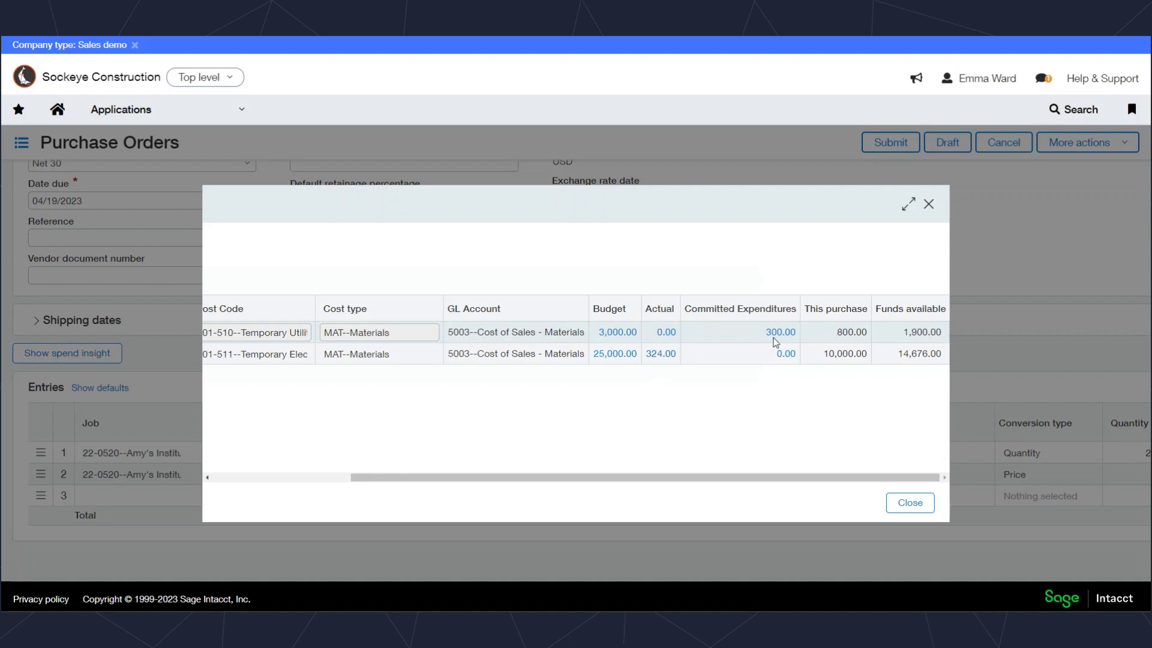
click(657, 355)
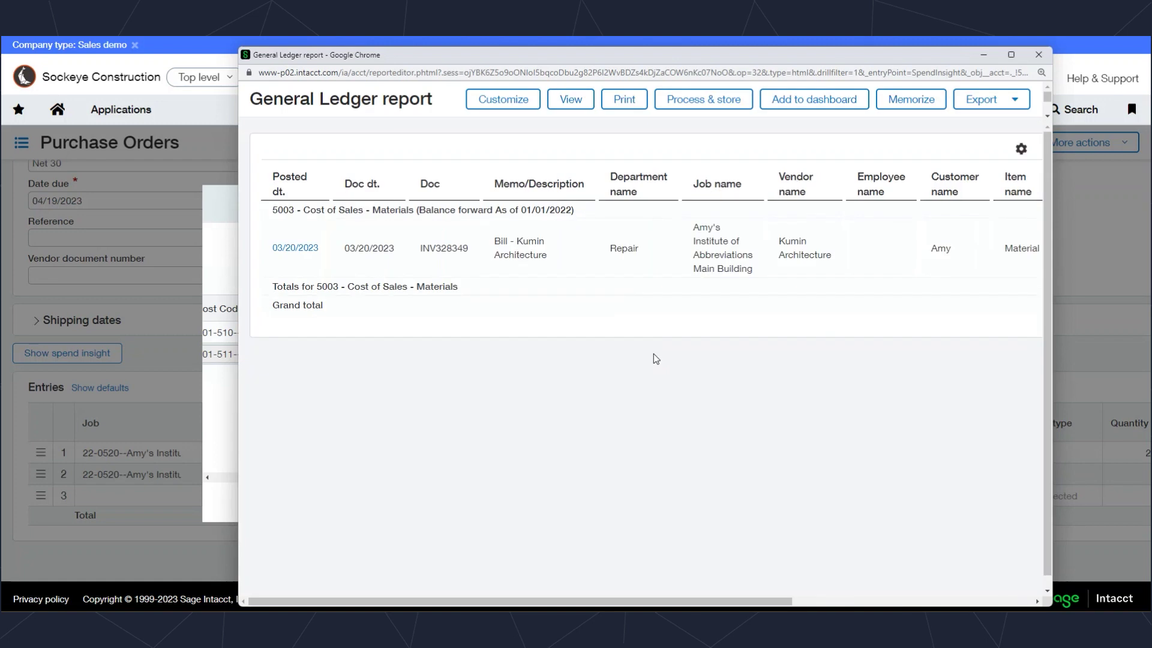
scroll(648, 349, right, 2)
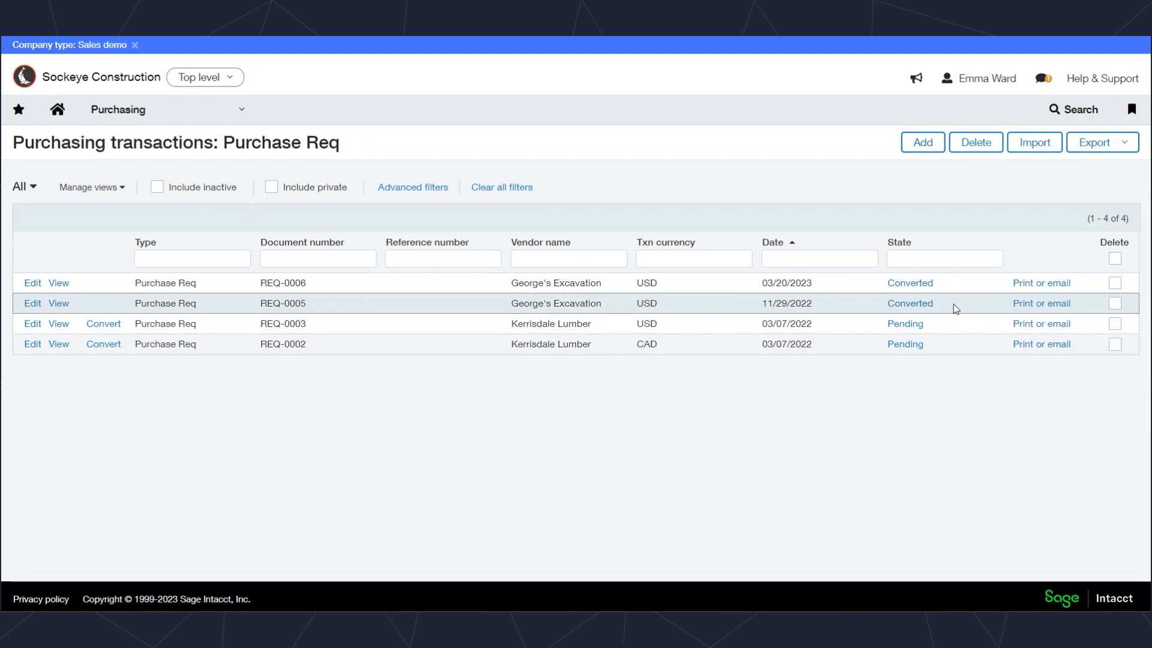
- Open purchase order PO-00042 from converted requisition REQ-0005's history table
click(905, 306)
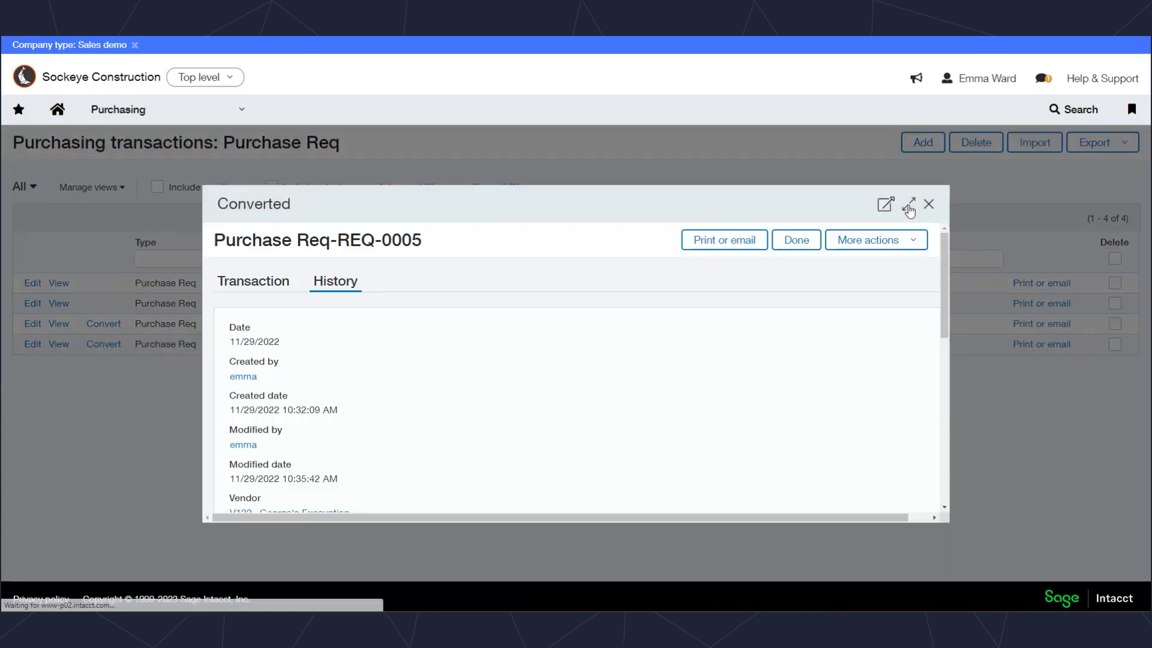
click(906, 204)
scroll(360, 432, down, 4)
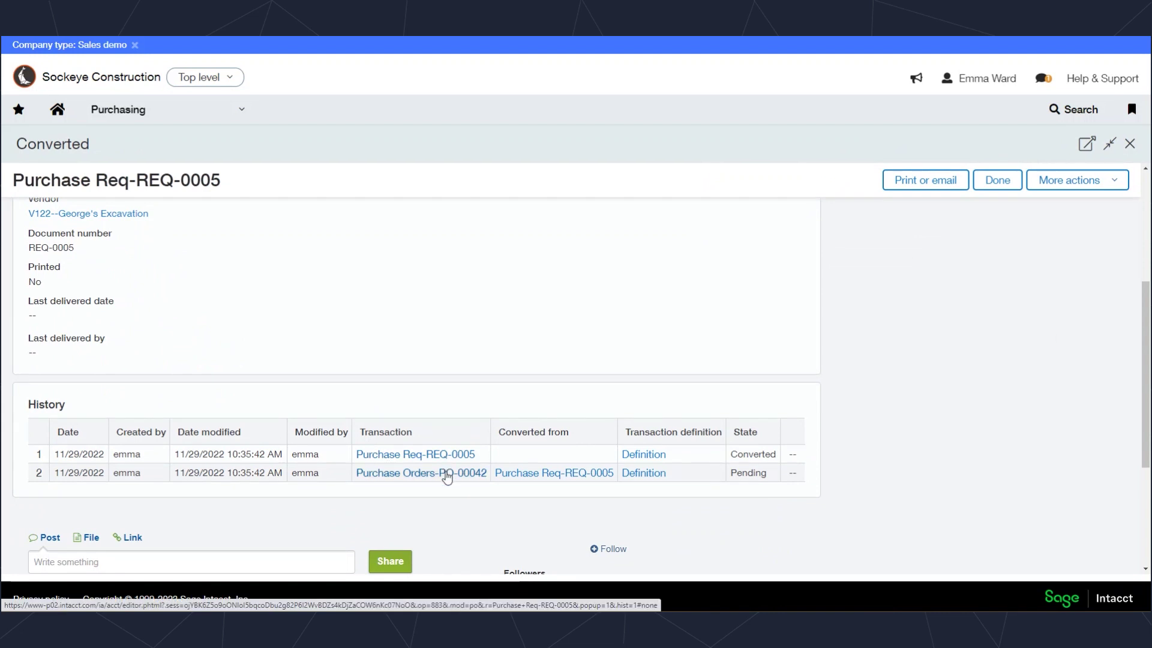
click(447, 474)
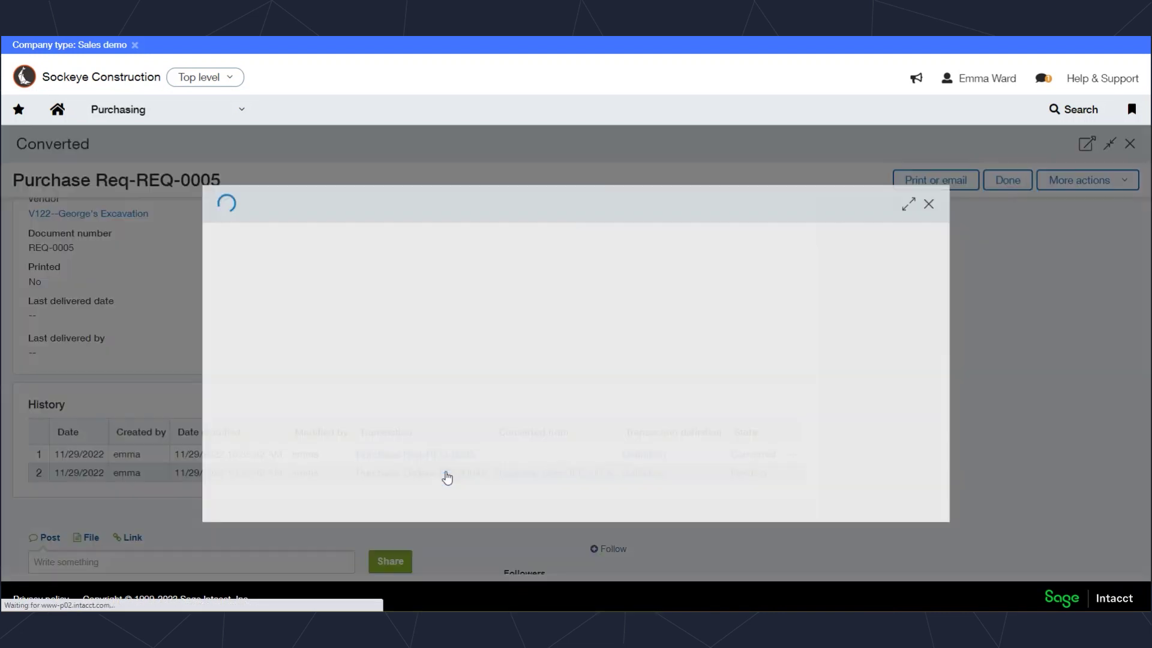
- Enlarge purchase order PO-00042 and review its details and entries
click(907, 207)
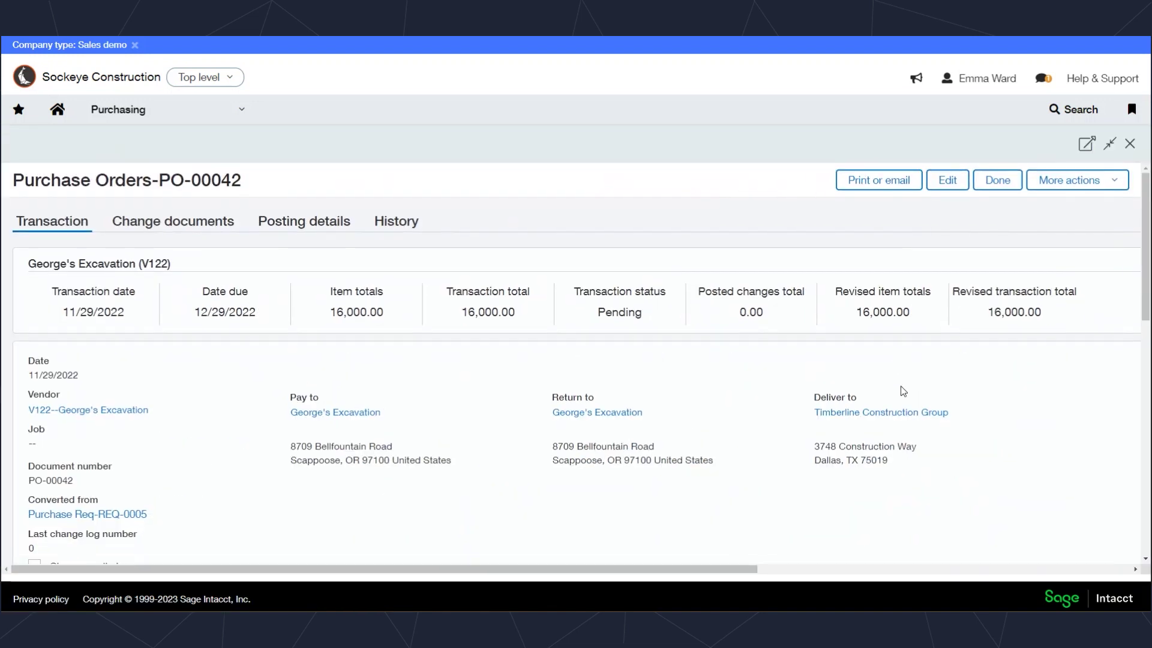
scroll(926, 375, down, 1)
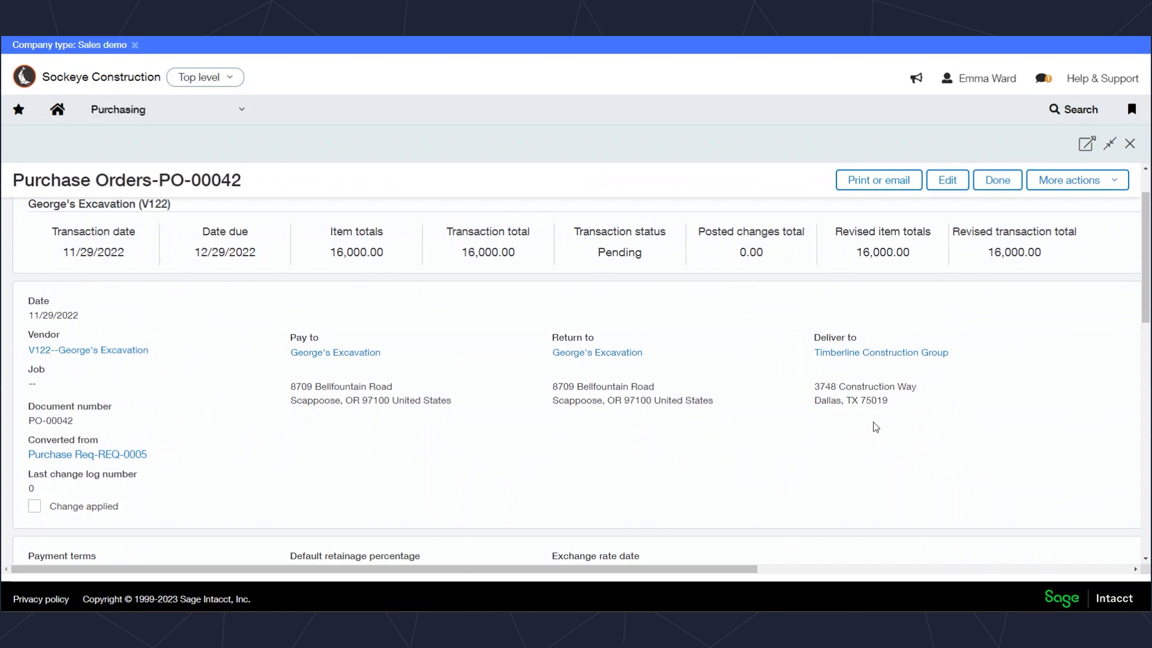
scroll(875, 426, down, 3)
scroll(875, 425, down, 2)
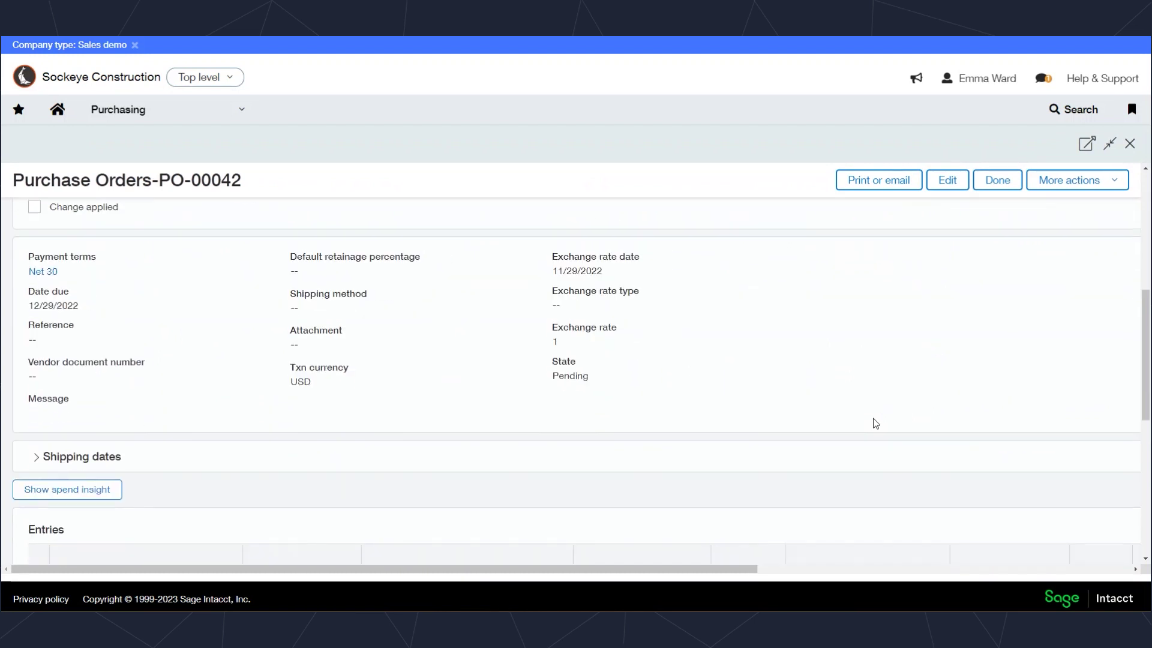
scroll(875, 423, down, 2)
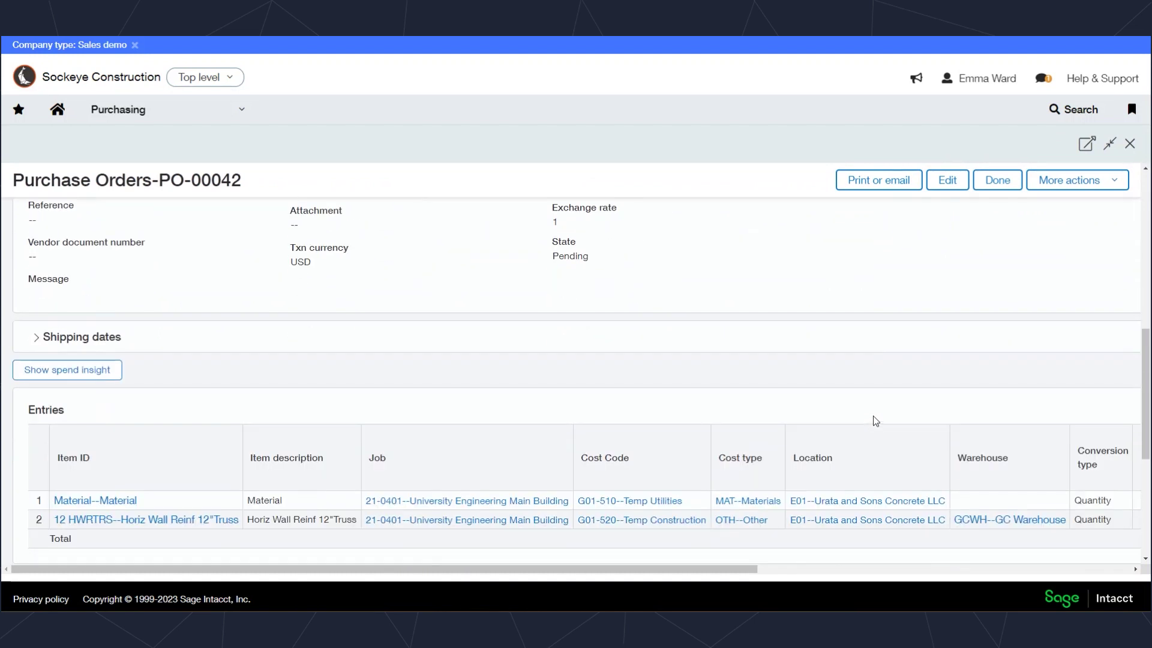
scroll(873, 415, up, 7)
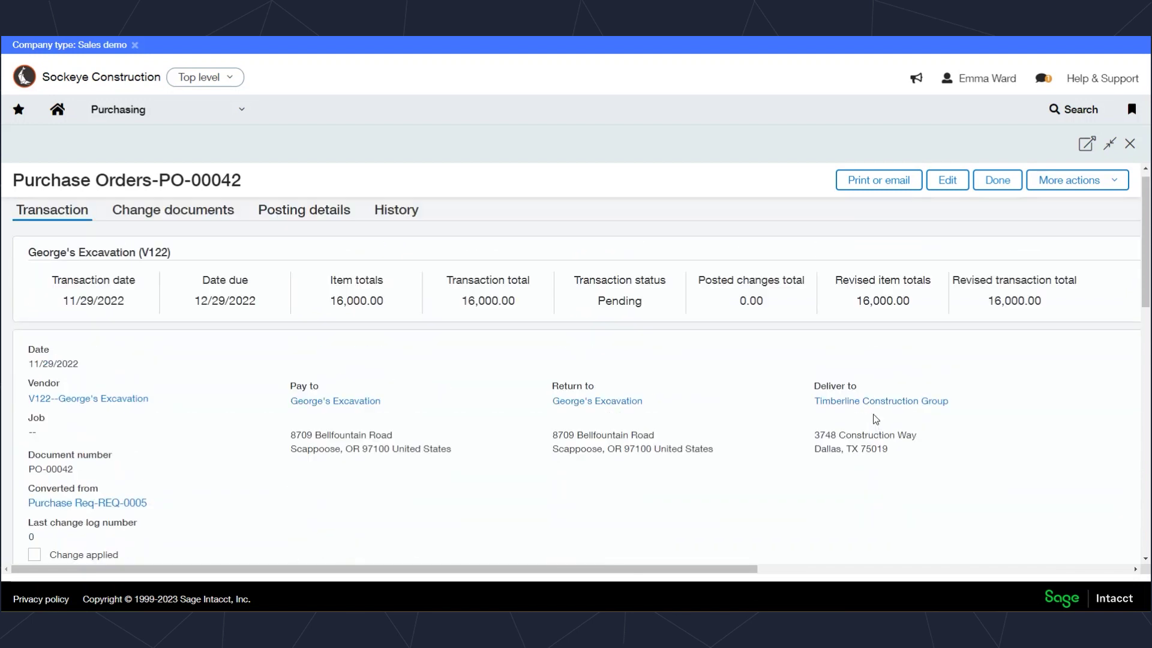
- Show PO-00042's Convert to options, including Vendor Invoices
click(1074, 181)
mouse_move(1083, 241)
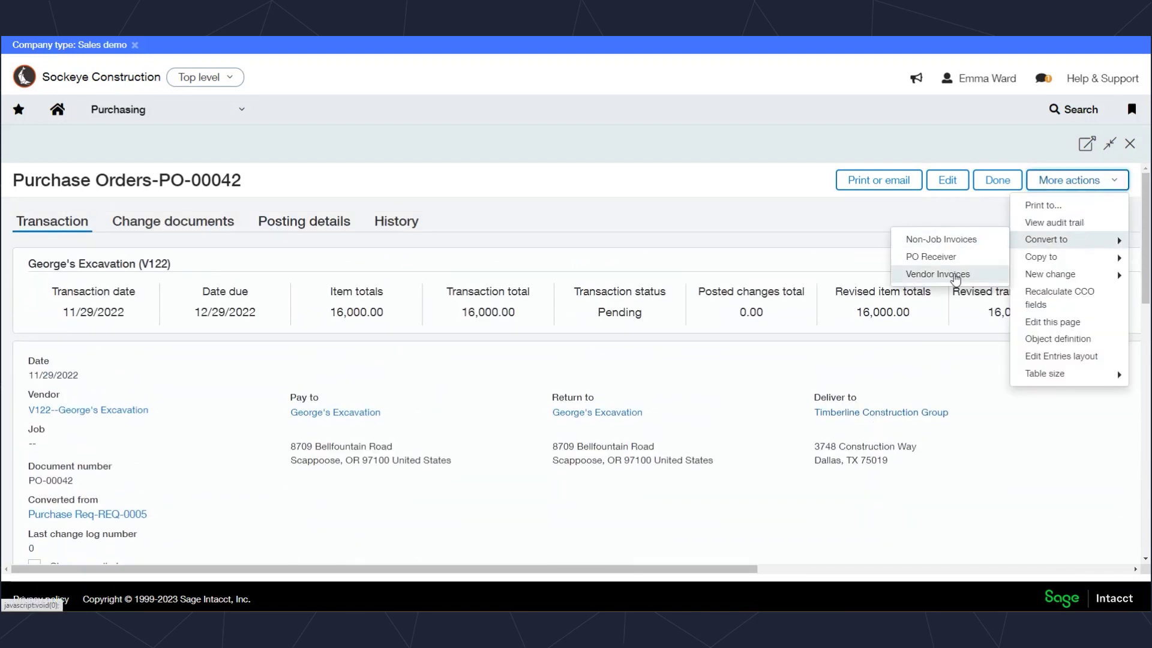
mouse_move(1044, 257)
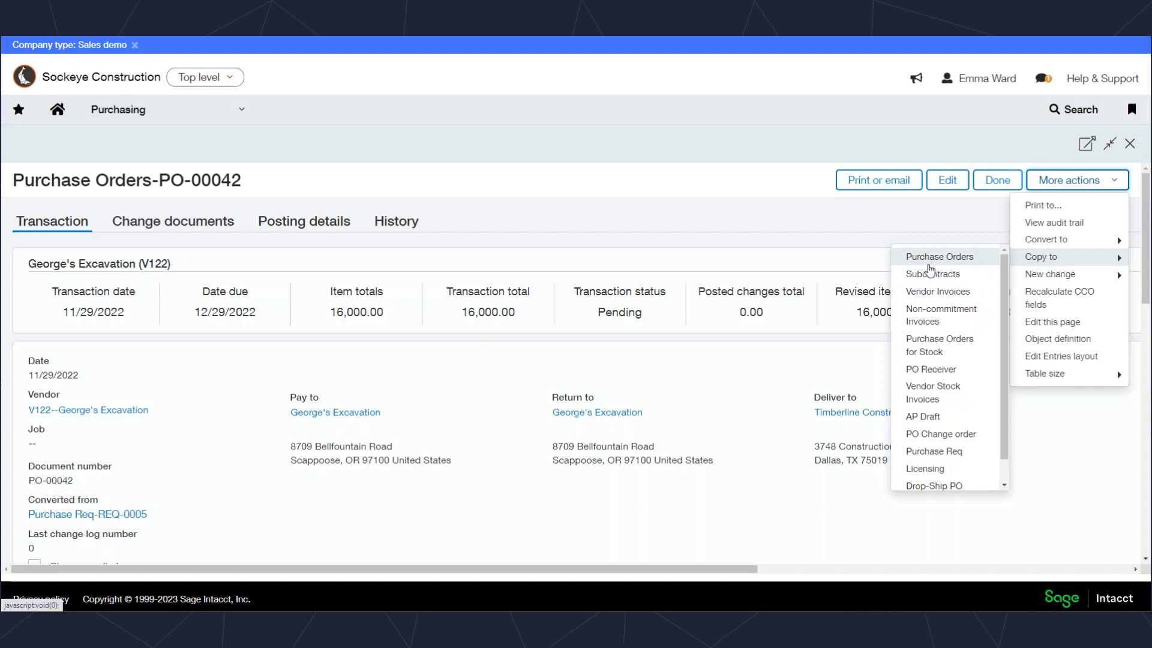
scroll(936, 336, down, 1)
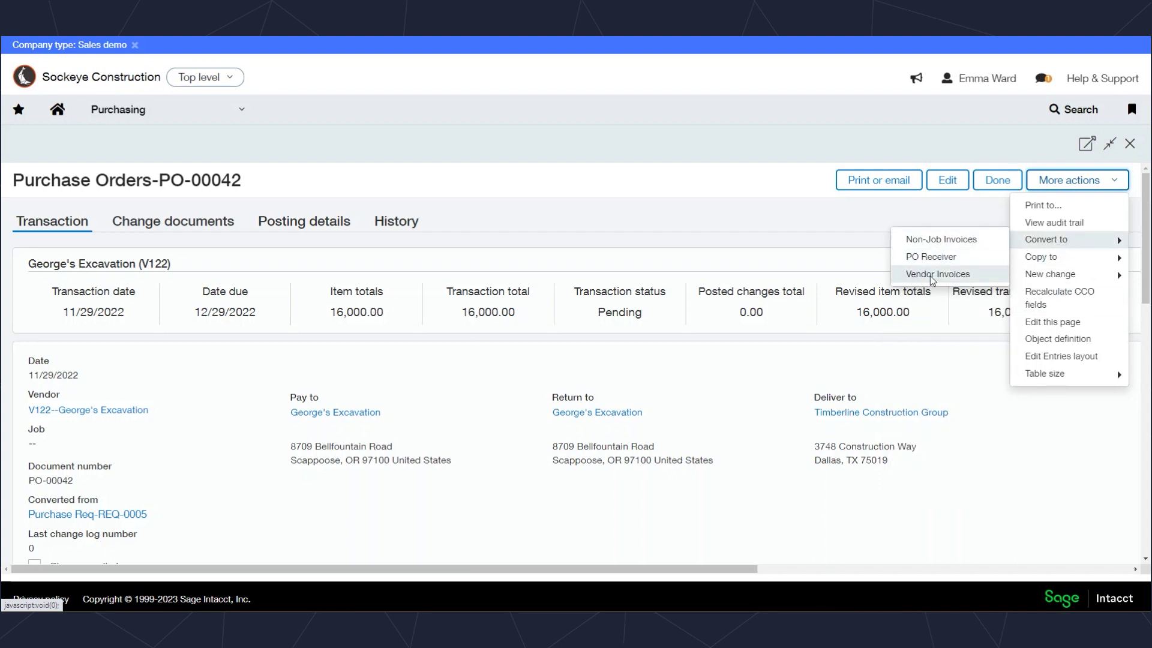
- Convert PO-00042 into a new vendor invoice
click(932, 275)
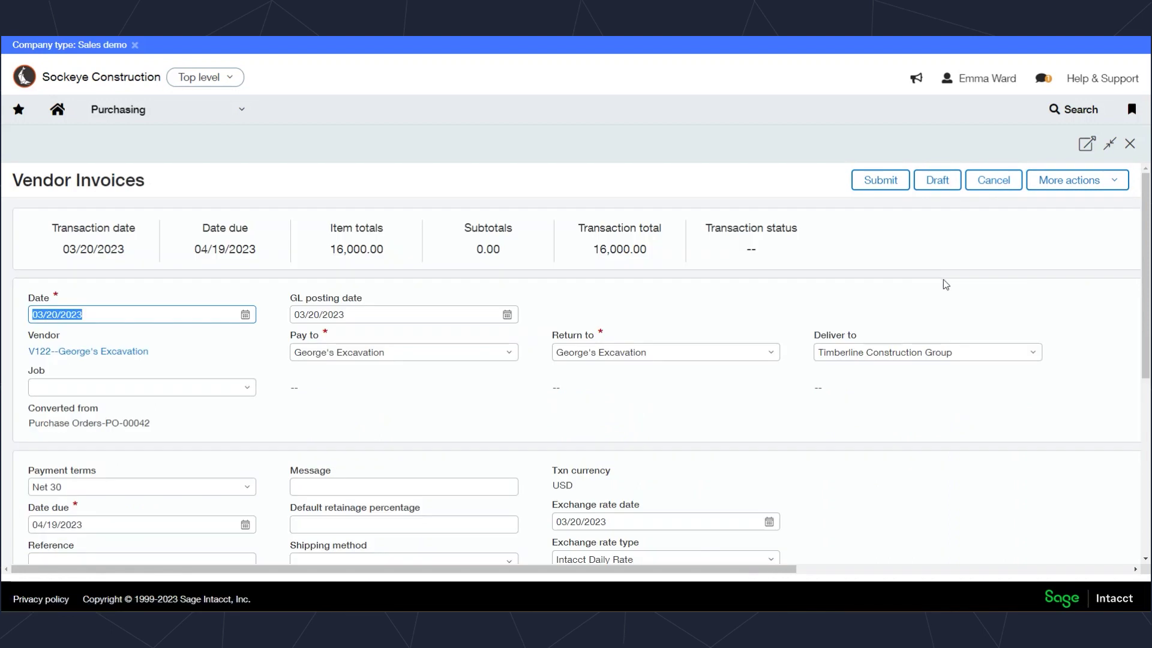
scroll(935, 424, down, 1)
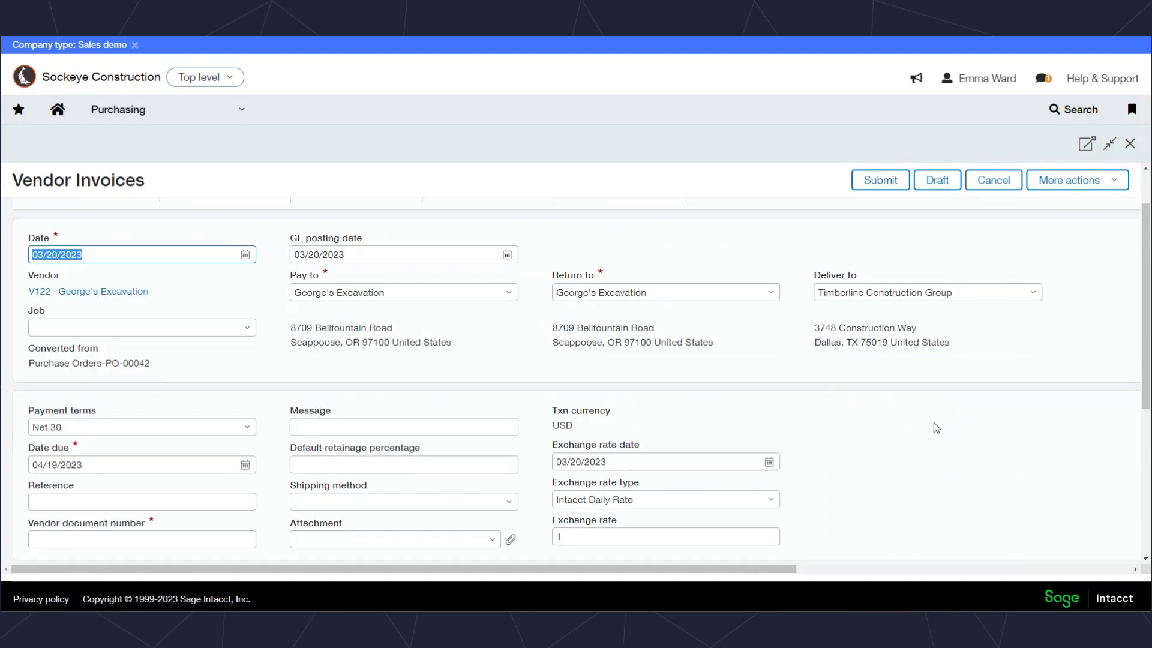
scroll(934, 424, down, 3)
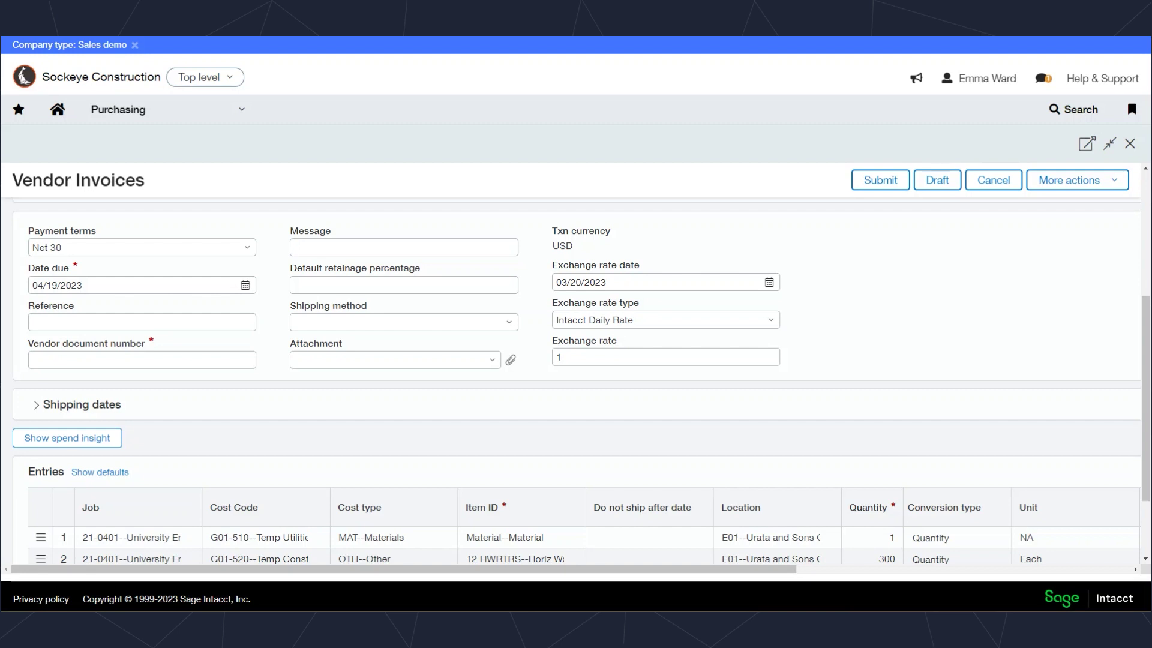
- Attach ATCH-00108--0145.pdf to the vendor invoice and review its job 21-0401 lines
drag(1149, 306, 326, 361)
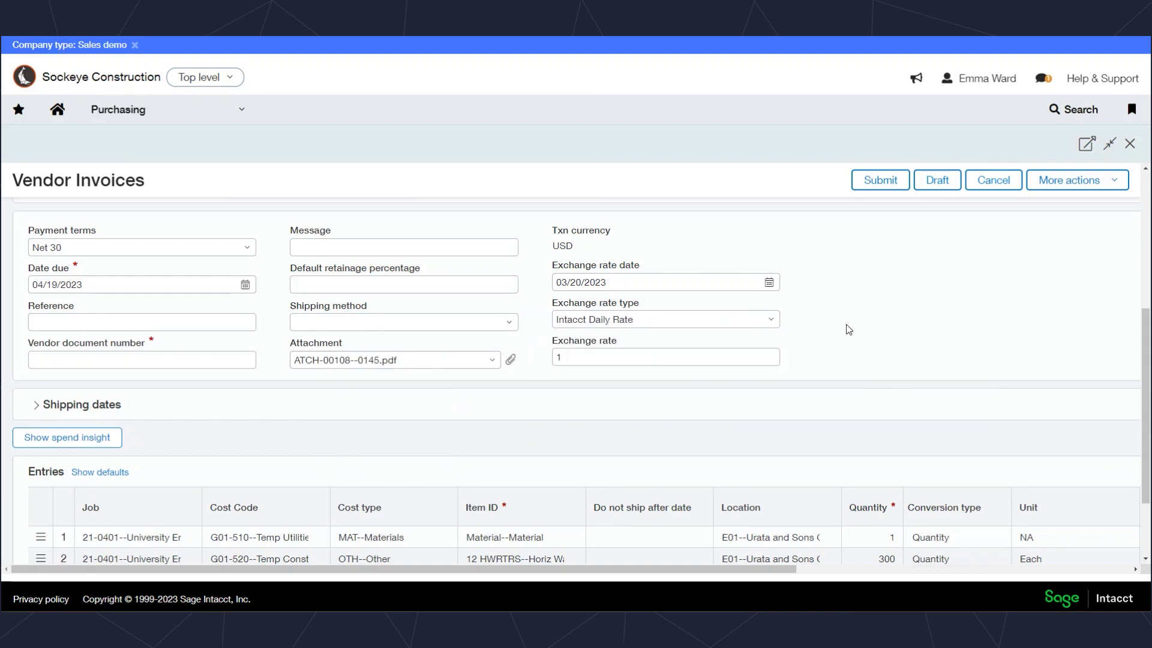
scroll(750, 348, down, 1)
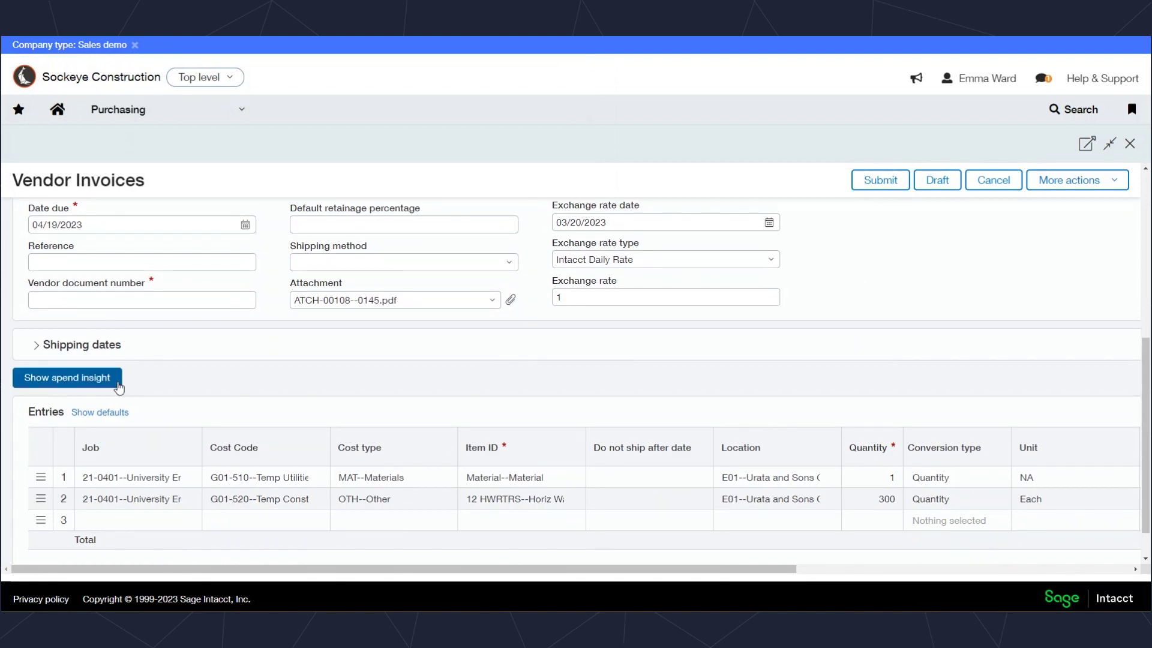
scroll(78, 386, down, 1)
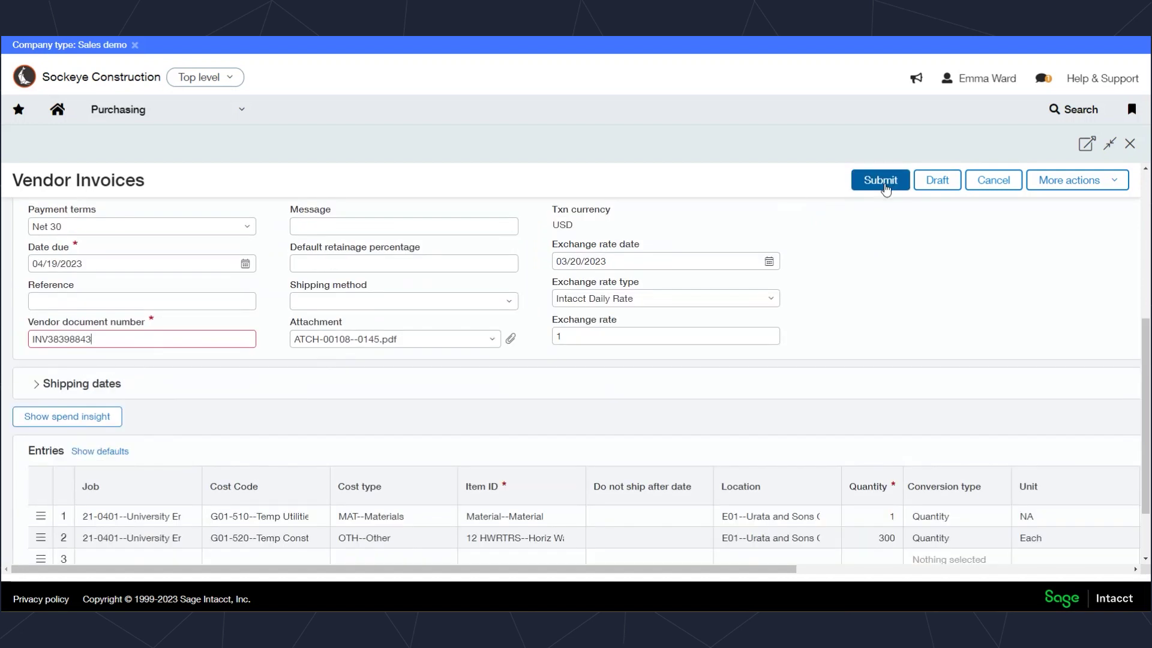
- Submit vendor invoice APINV-00201, then reopen it from the list to review its history
click(888, 186)
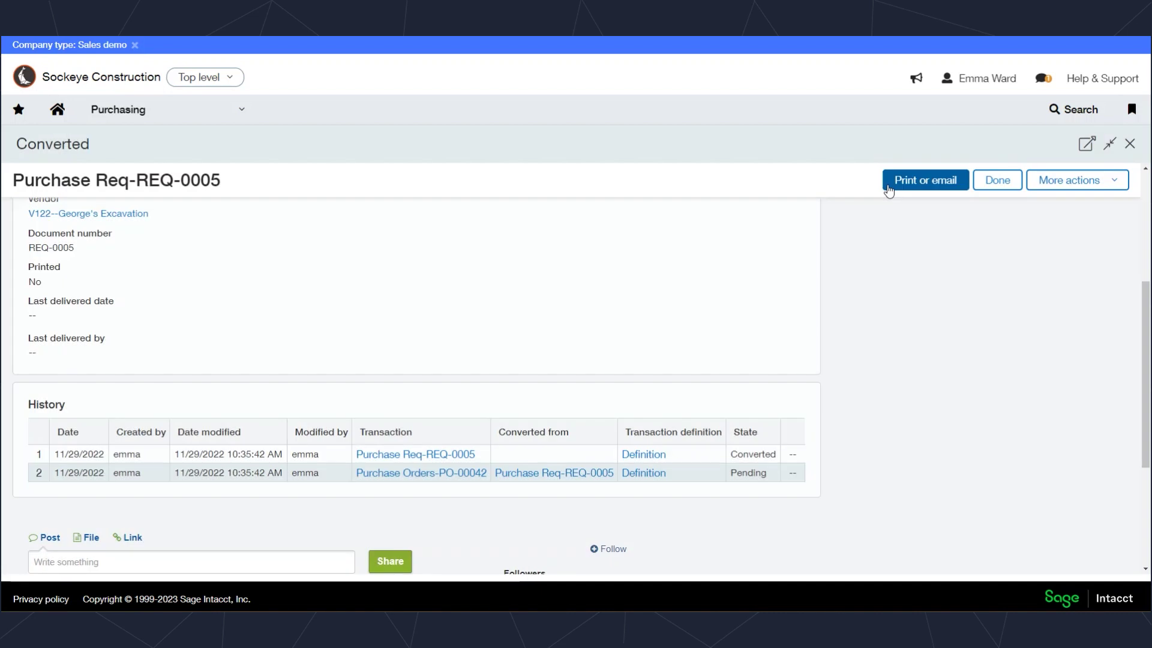
click(1006, 181)
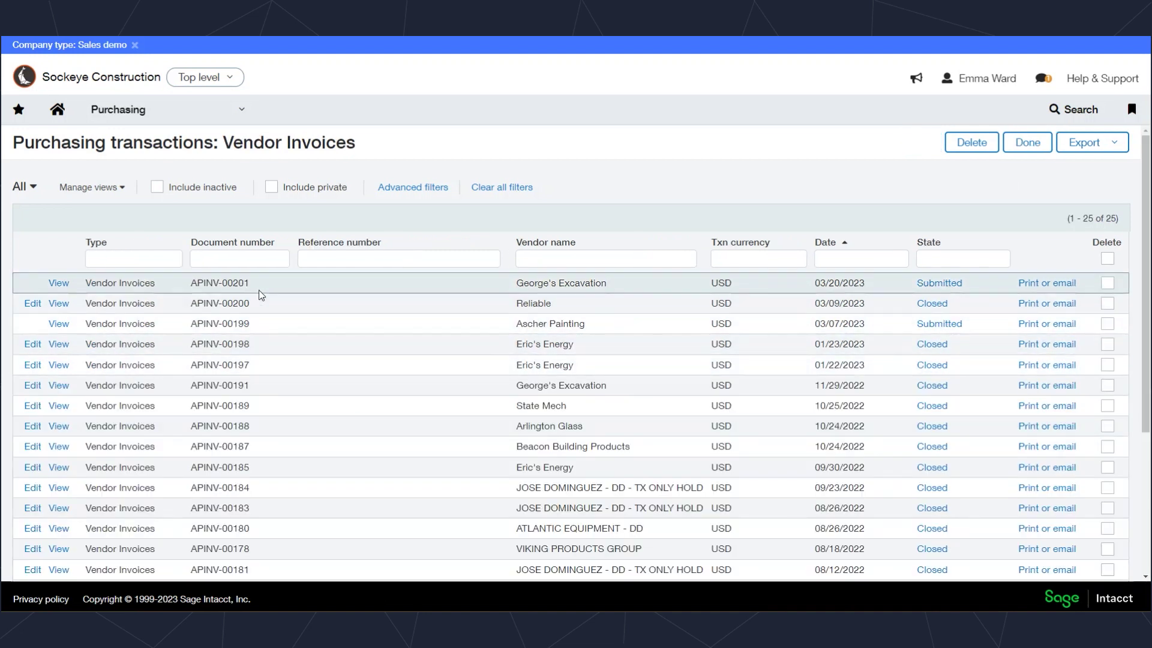
click(57, 284)
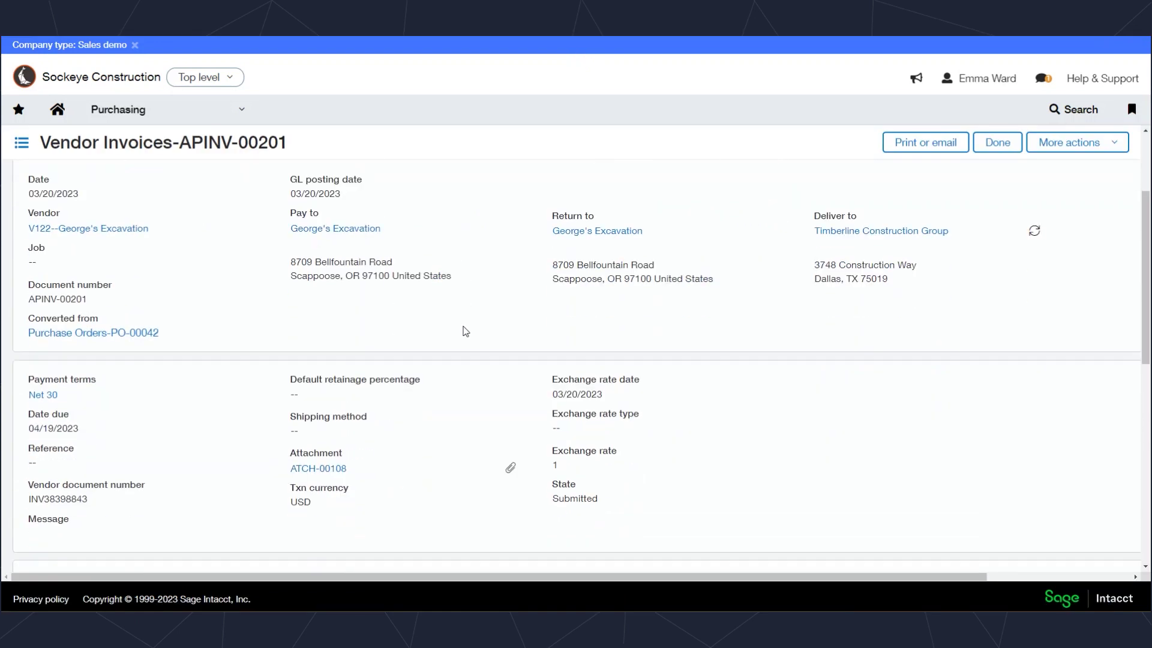
scroll(466, 331, down, 5)
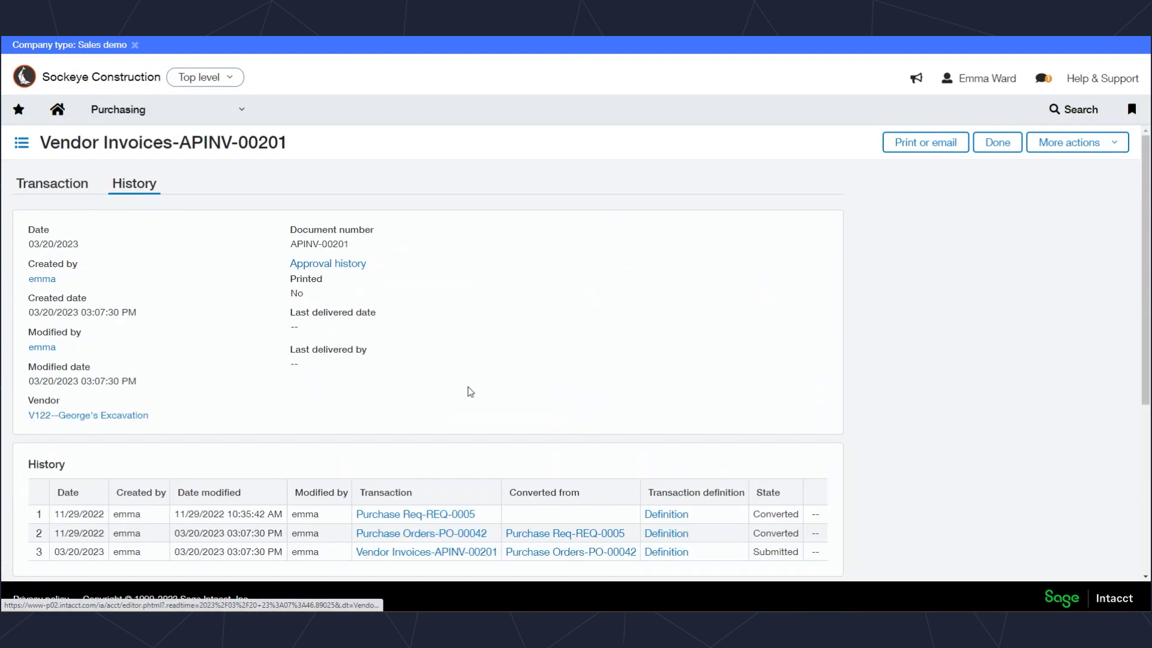
scroll(478, 383, down, 1)
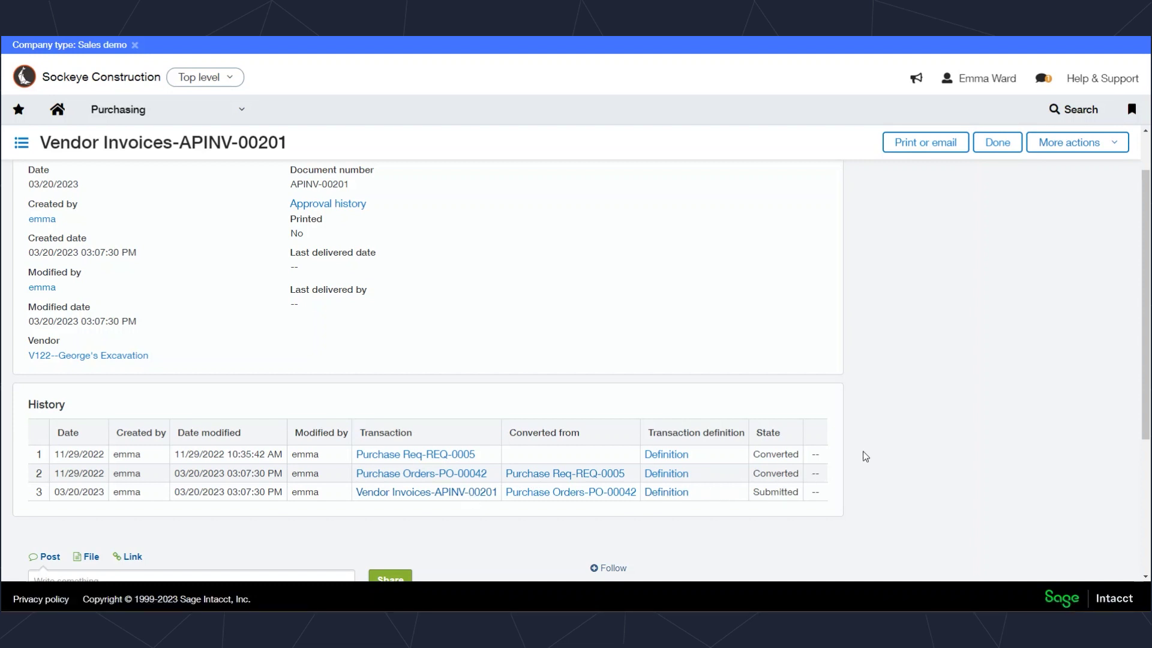
- Open APINV-00201's approval history showing the level 1 User Level step
click(345, 203)
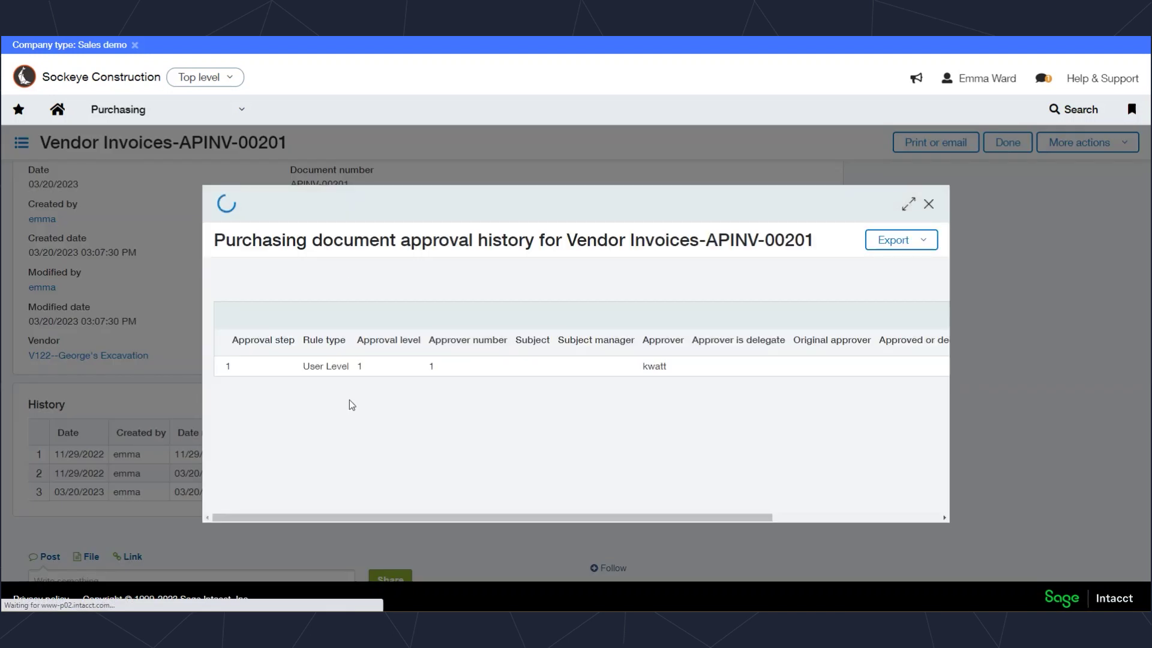